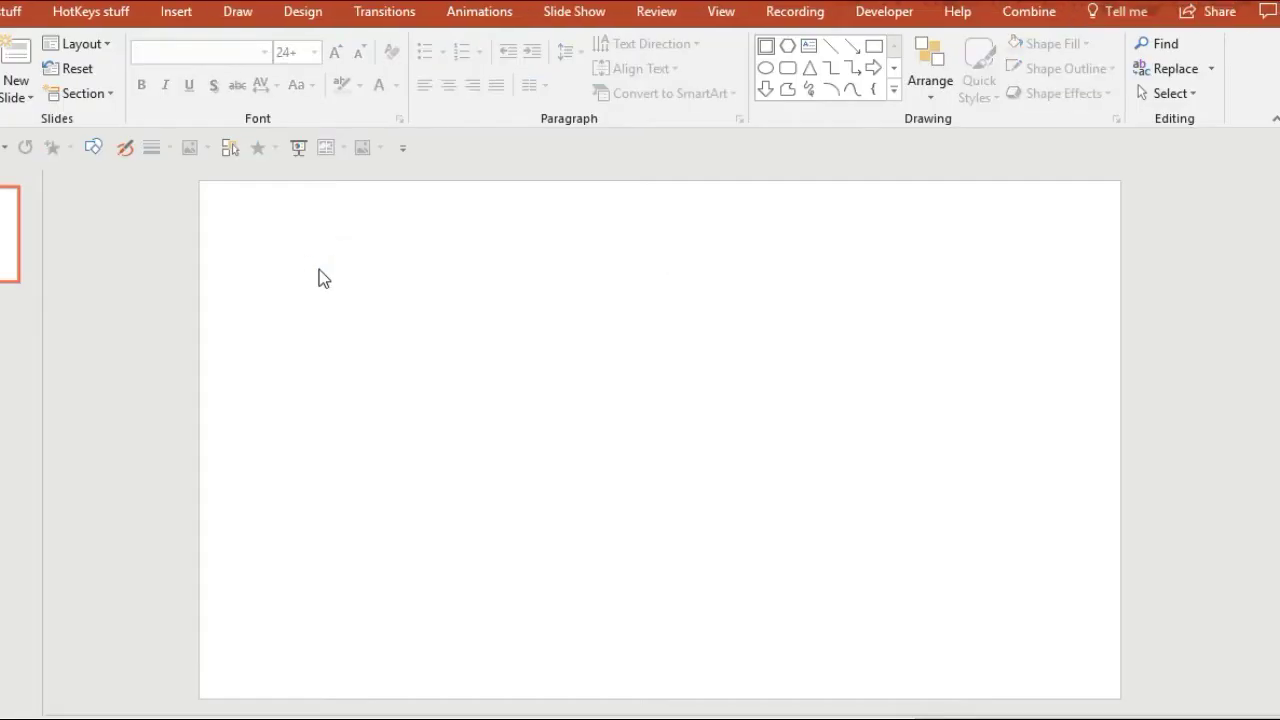
# Step: Format the slide background with a radial blue gradient fill
pyautogui.rightClick(319, 269)
pyautogui.click(391, 452)
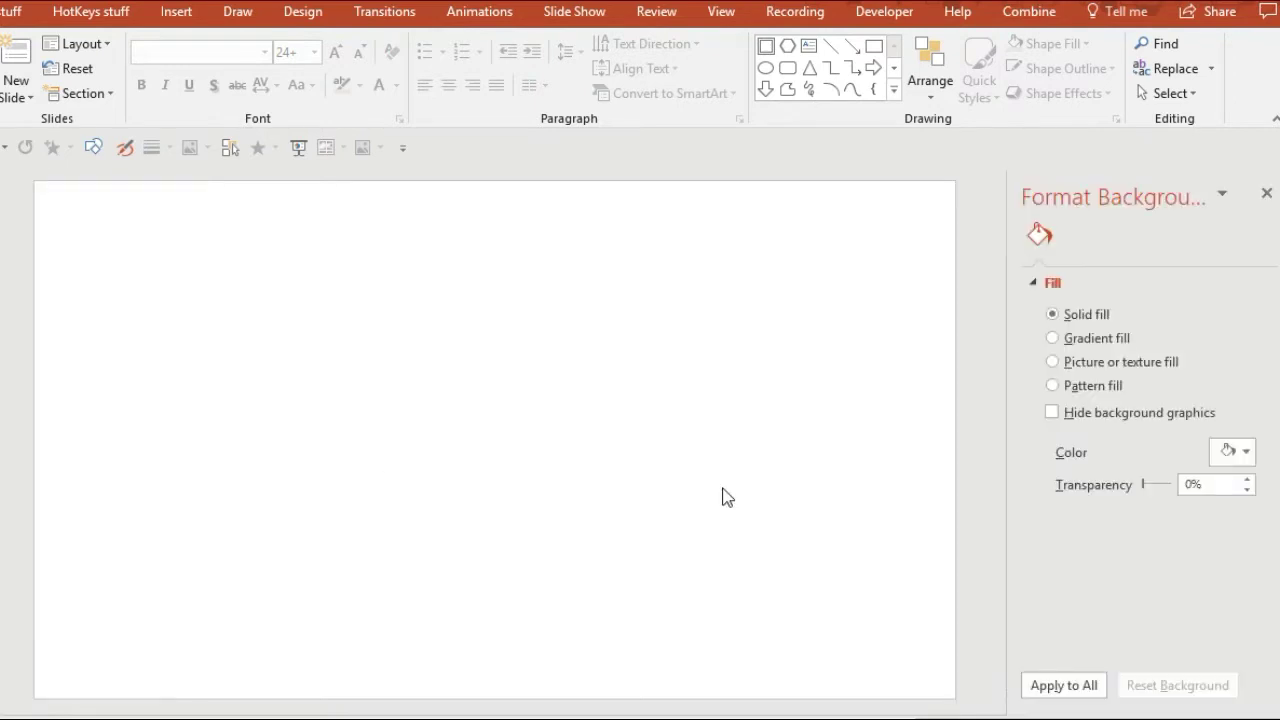
pyautogui.click(1054, 340)
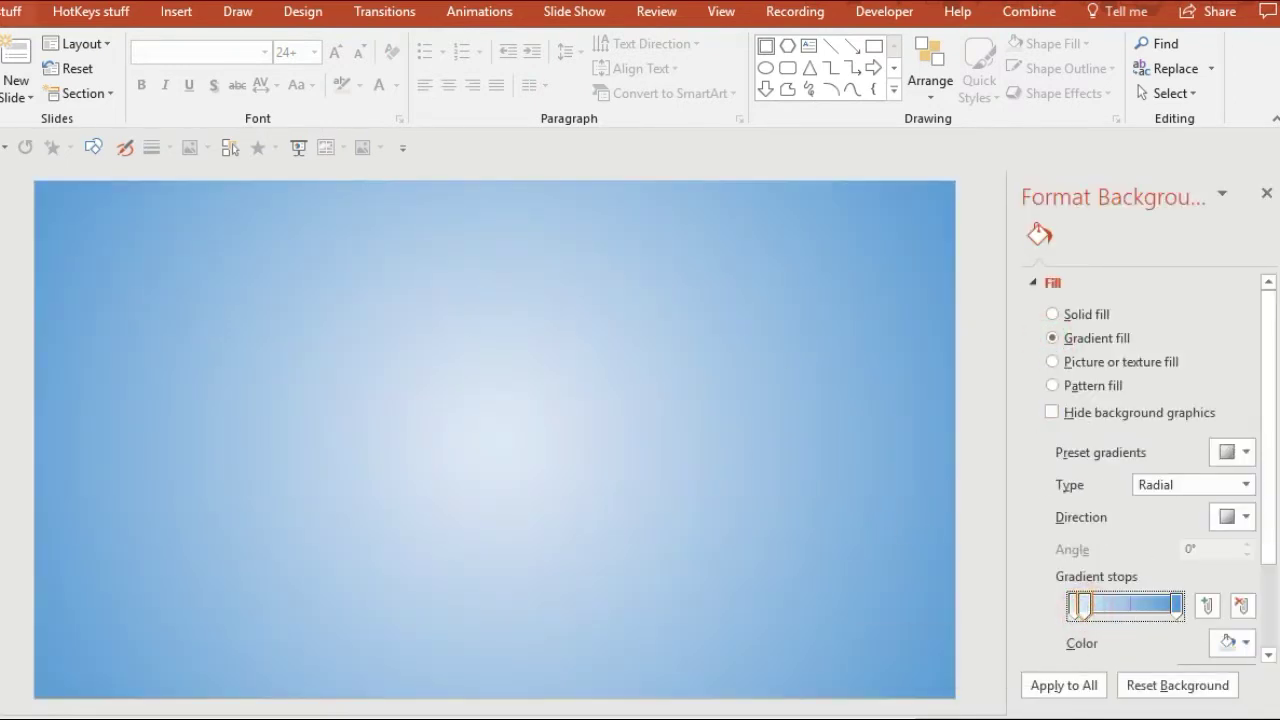
# Step: Draw a straight diagonal line from the slide's top-left corner to its bottom-right corner
pyautogui.click(176, 12)
pyautogui.click(187, 62)
pyautogui.click(240, 148)
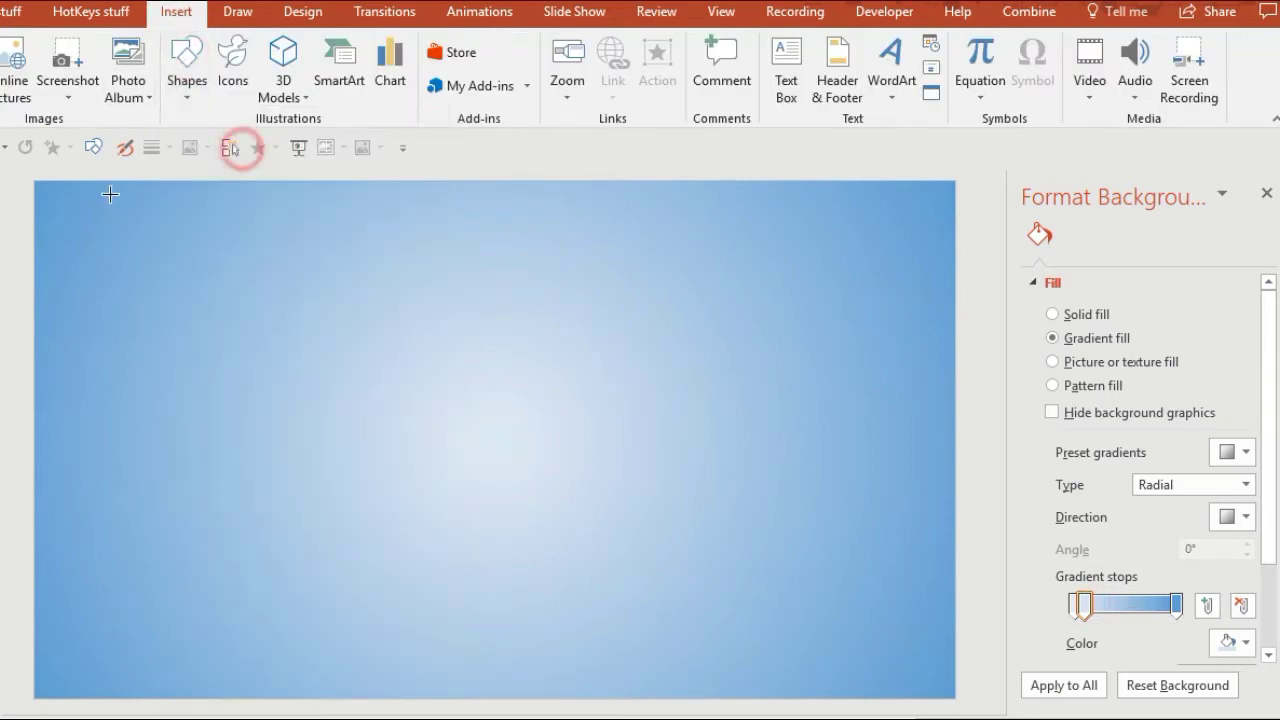
pyautogui.moveTo(35, 181)
pyautogui.mouseDown()
pyautogui.moveTo(934, 674)
pyautogui.moveTo(955, 698)
pyautogui.mouseUp()
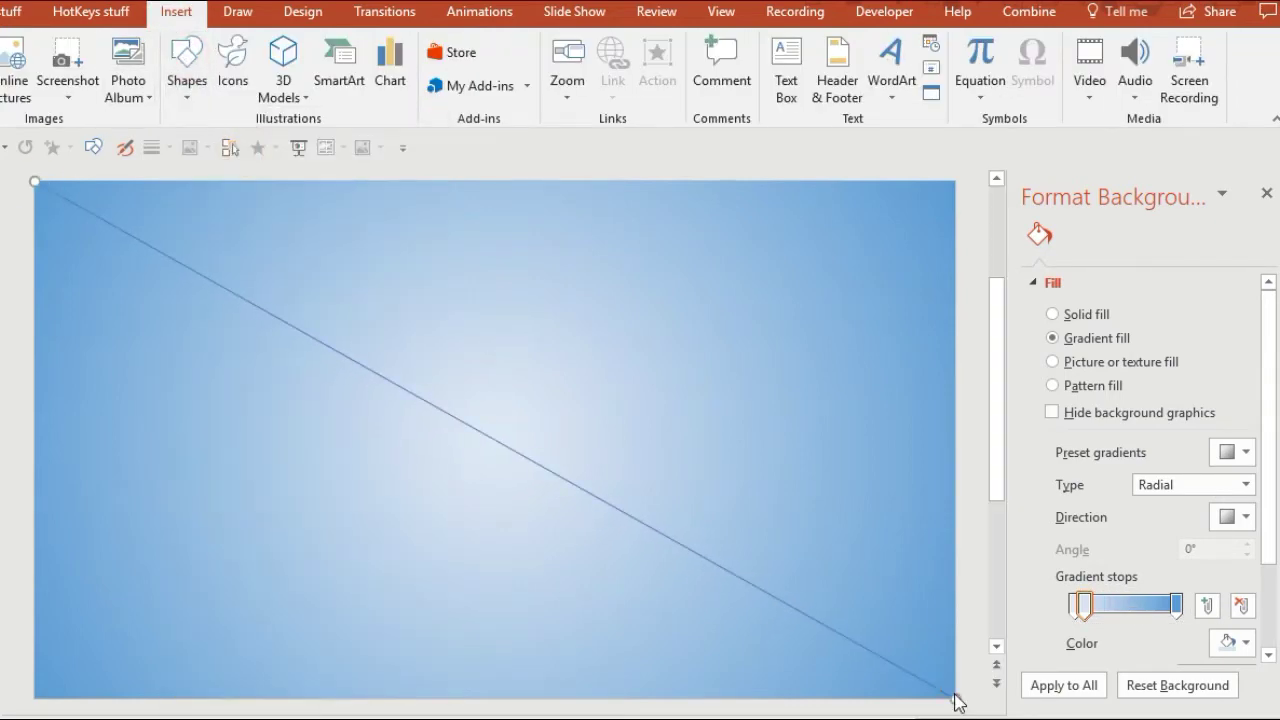
# Step: Draw a circle about 1.8 cm wide on the diagonal line and duplicate it along the line to make seven evenly spaced circles
pyautogui.click(93, 147)
pyautogui.click(221, 226)
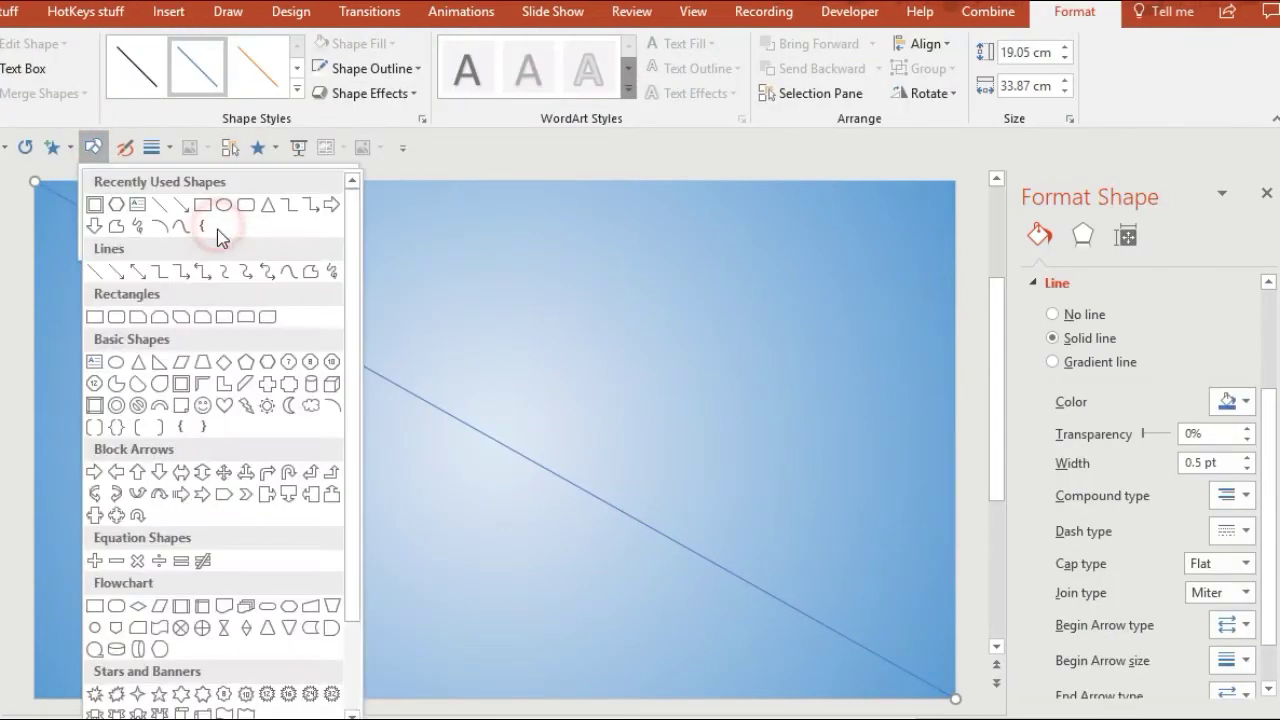
pyautogui.click(115, 362)
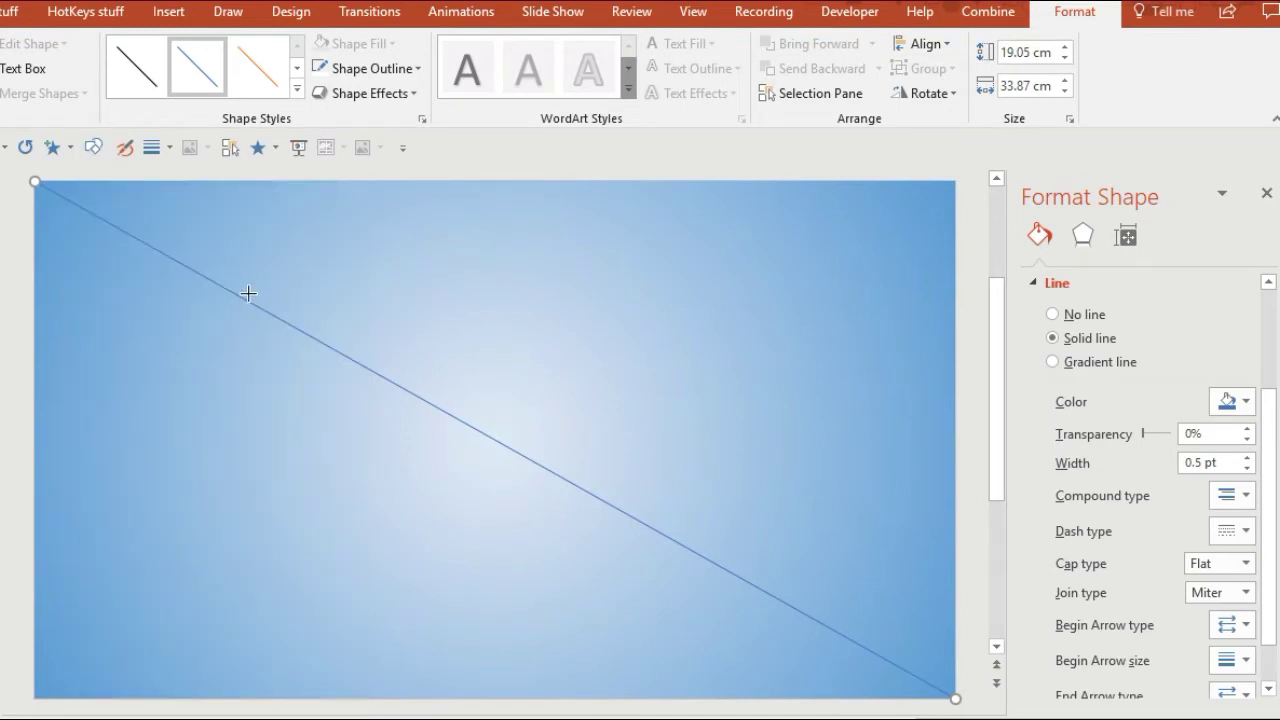
pyautogui.moveTo(265, 316); pyautogui.dragTo(338, 350)
pyautogui.hotkey('ctrl', 'd')
pyautogui.hotkey('ctrl', 'd')
pyautogui.hotkey('ctrl', 'd')
pyautogui.hotkey('ctrl', 'd')
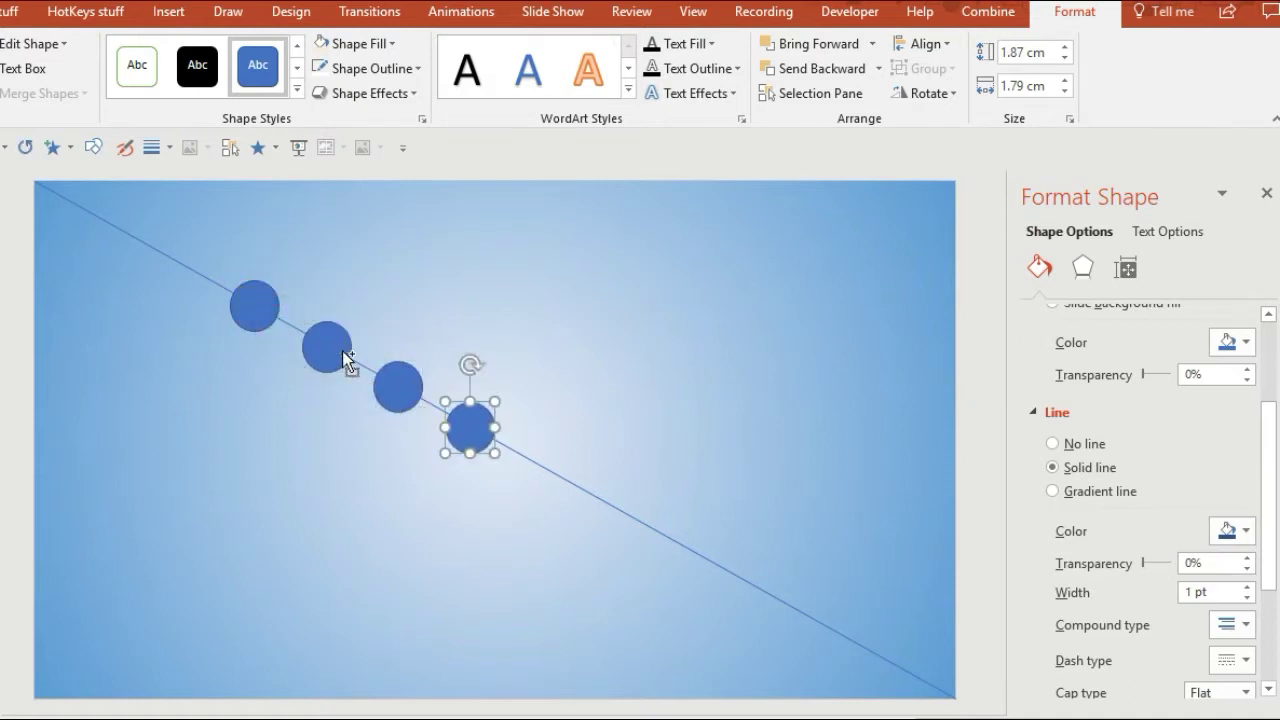
pyautogui.hotkey('ctrl', 'd')
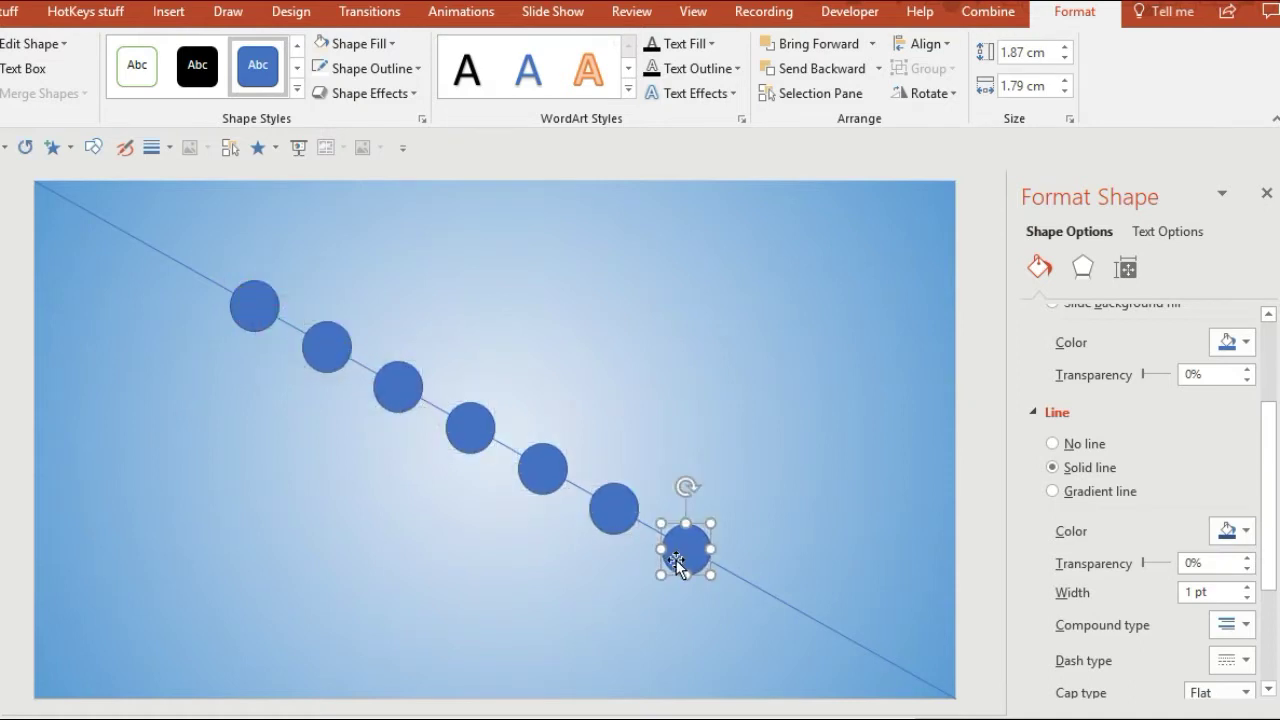
# Step: Move four of the circles along the diagonal line so the spacing between the circles varies
pyautogui.moveTo(676, 560); pyautogui.dragTo(843, 648)
pyautogui.moveTo(613, 508); pyautogui.dragTo(680, 545)
pyautogui.moveTo(391, 384); pyautogui.dragTo(366, 368)
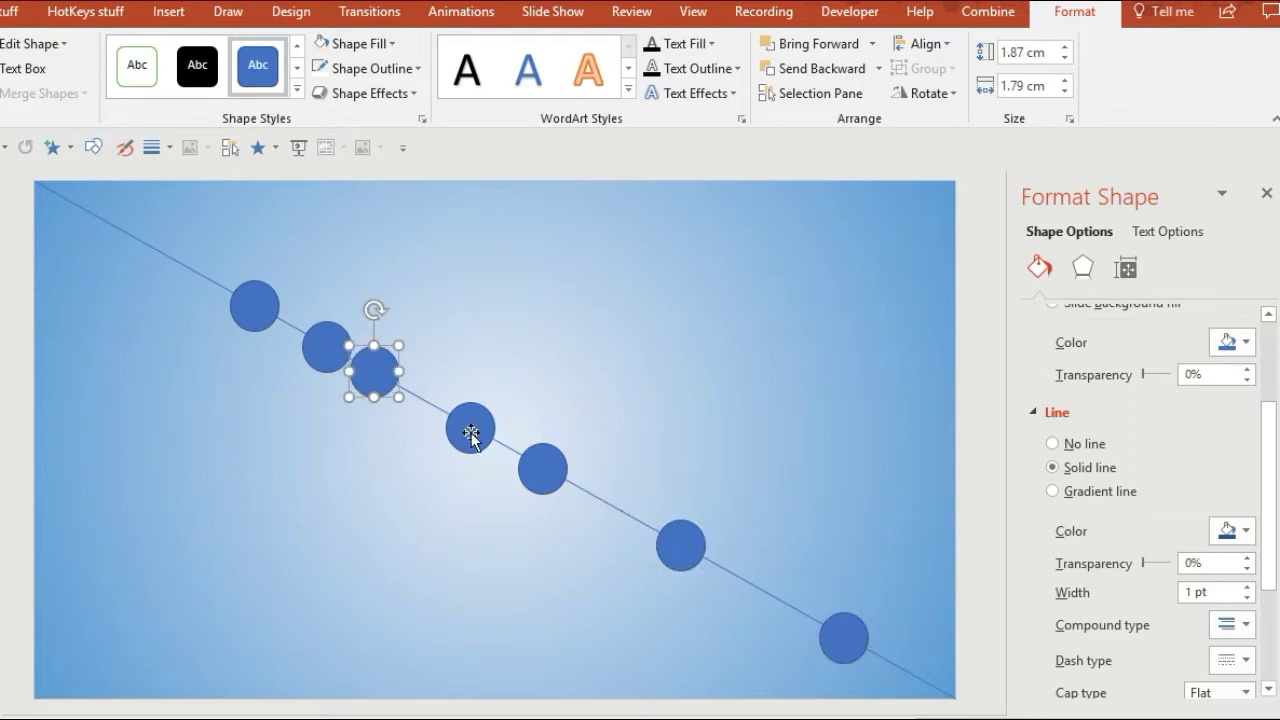
pyautogui.moveTo(468, 432); pyautogui.dragTo(423, 403)
# Step: Shrink the second, fourth and sixth circles, then enlarge the last circle to about 2.7 cm and recentre it on the line
pyautogui.click(330, 355)
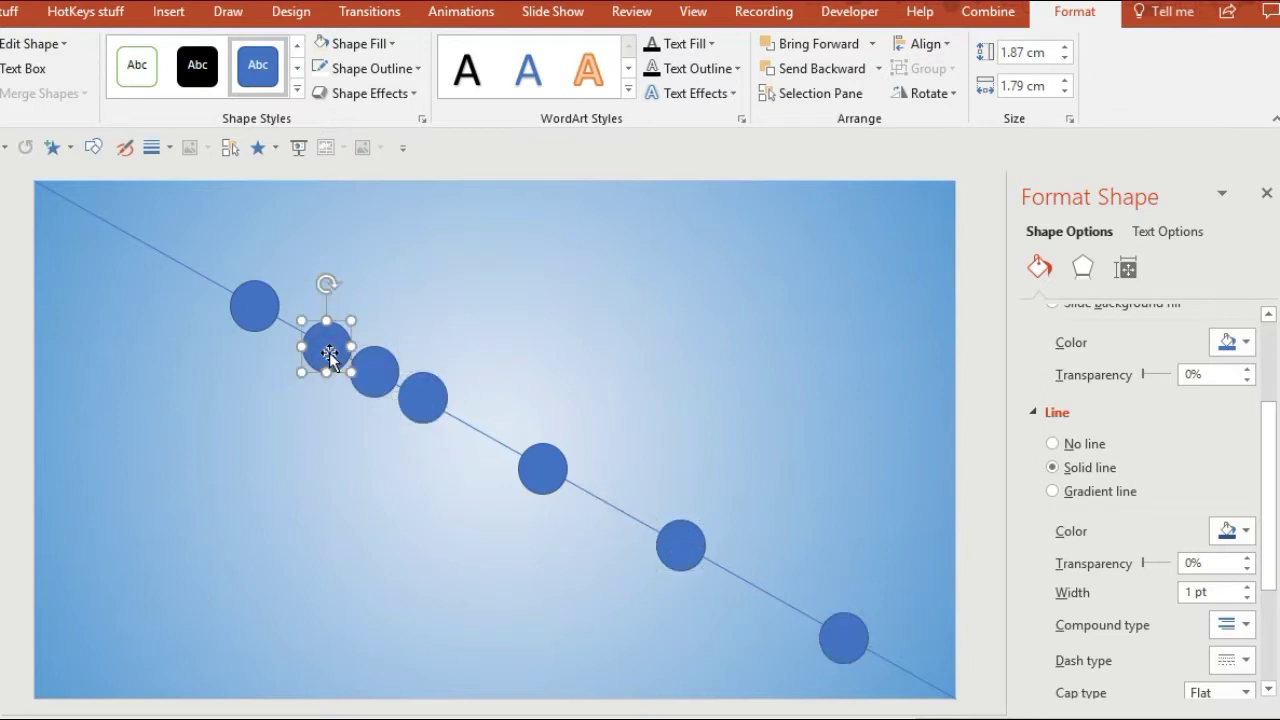
pyautogui.keyDown('shift'); pyautogui.click(423, 400); pyautogui.keyUp('shift')
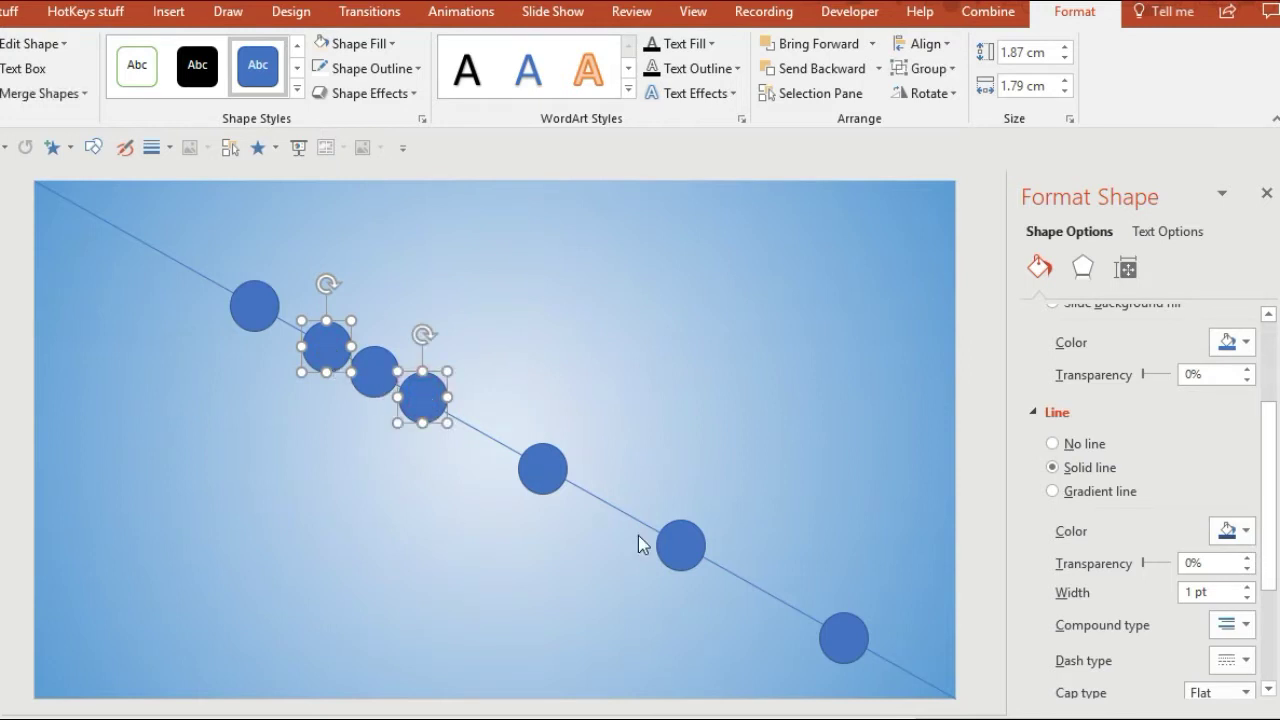
pyautogui.keyDown('shift'); pyautogui.rightClick(689, 552); pyautogui.keyUp('shift')
pyautogui.moveTo(398, 372)
pyautogui.mouseDown()
pyautogui.moveTo(438, 410)
pyautogui.moveTo(385, 380)
pyautogui.mouseUp()
pyautogui.click(859, 644)
pyautogui.moveTo(820, 612); pyautogui.dragTo(796, 588)
pyautogui.moveTo(834, 628); pyautogui.dragTo(791, 609)
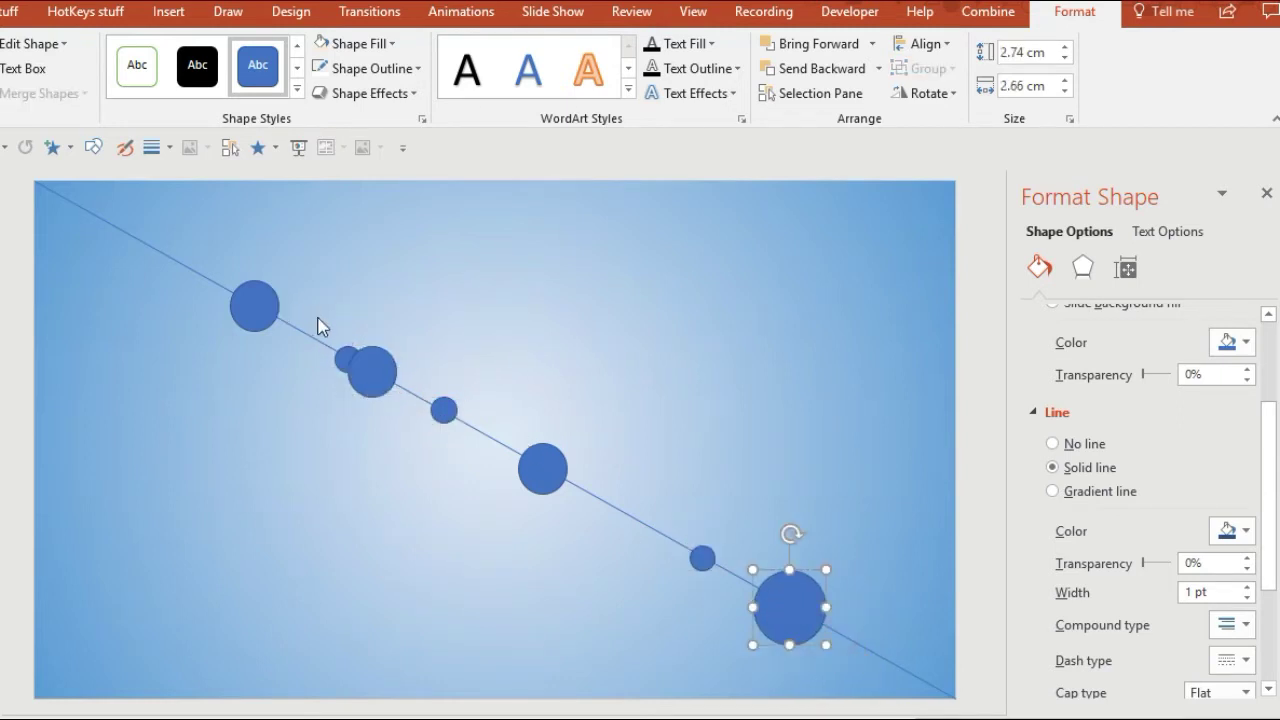
# Step: Draw a hexagon about 3.65 cm wide and 3.4 cm high over the diagonal line after the fifth circle and rotate it slightly clockwise
pyautogui.click(93, 147)
pyautogui.click(221, 228)
pyautogui.click(117, 205)
pyautogui.moveTo(485, 409); pyautogui.dragTo(604, 516)
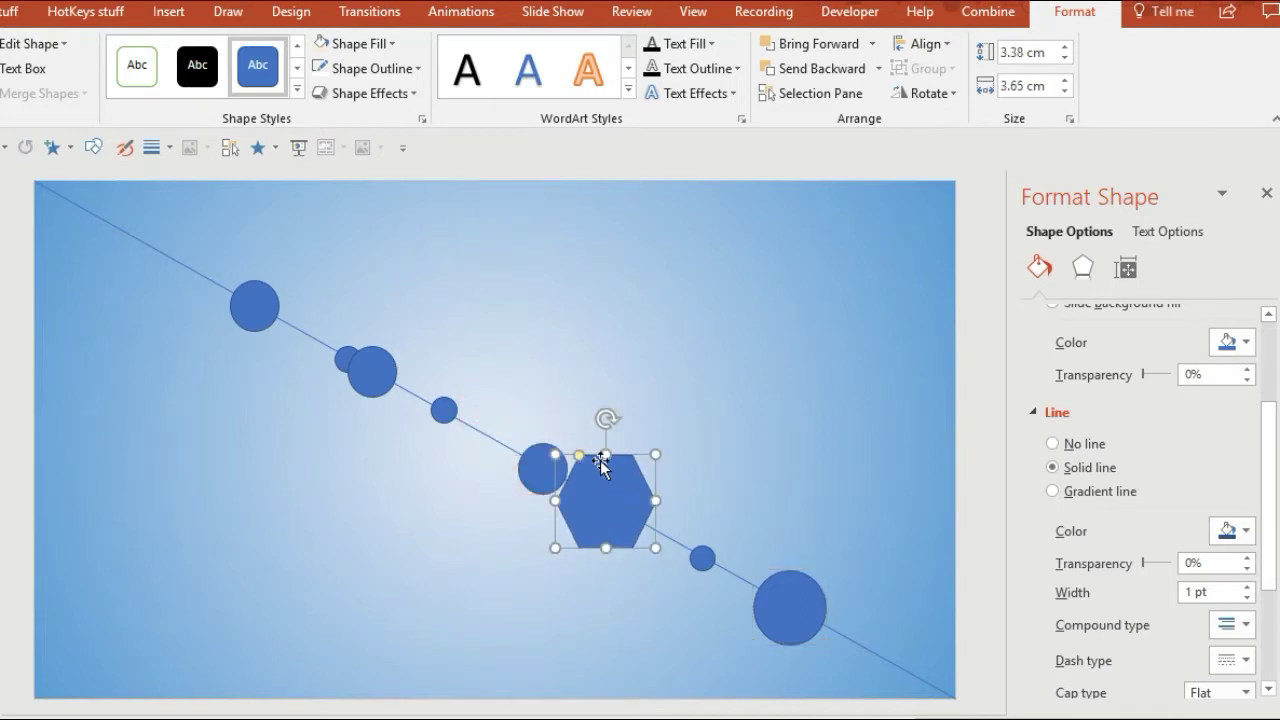
pyautogui.moveTo(607, 418); pyautogui.dragTo(649, 434)
# Step: Place a clockwise-rotated copy of the hexagon beside the last circle, set its height to 3.4 cm and reduce its width slightly
pyautogui.moveTo(610, 505); pyautogui.dragTo(734, 569)
pyautogui.moveTo(773, 495); pyautogui.dragTo(798, 518)
pyautogui.moveTo(732, 589); pyautogui.dragTo(751, 598)
pyautogui.click(1064, 47)
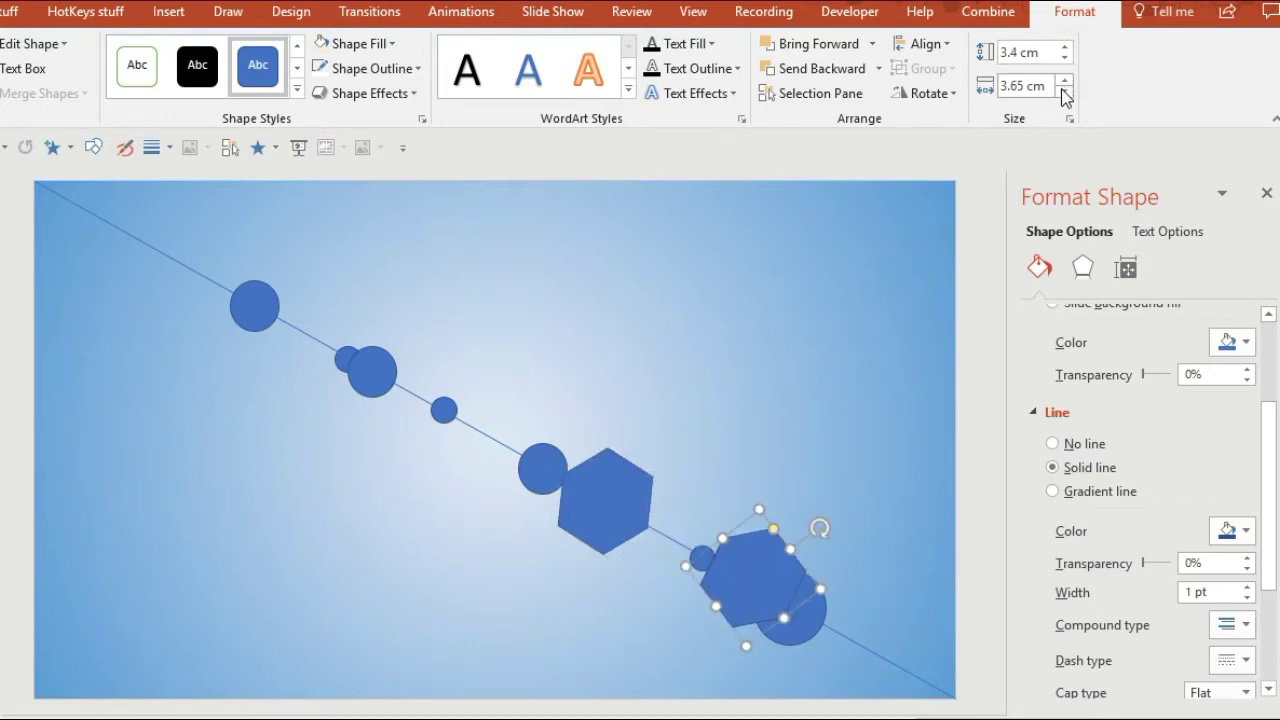
pyautogui.click(1064, 91)
pyautogui.click(1064, 91)
pyautogui.click(1064, 91)
pyautogui.moveTo(785, 555); pyautogui.dragTo(779, 558)
# Step: Move the rotated hexagon up the line beside the fourth circle and place an enlarged duplicate toward the line's lower end
pyautogui.moveTo(759, 582); pyautogui.dragTo(508, 444)
pyautogui.hotkey('ctrl', 'd')
pyautogui.moveTo(390, 376); pyautogui.dragTo(751, 584)
pyautogui.moveTo(754, 521); pyautogui.dragTo(752, 478)
pyautogui.moveTo(742, 585); pyautogui.dragTo(655, 543)
# Step: Rotate the first hexagon counterclockwise, then move it down beside the last circle with the largest hexagon above it on the line
pyautogui.click(620, 472)
pyautogui.moveTo(649, 434); pyautogui.dragTo(586, 422)
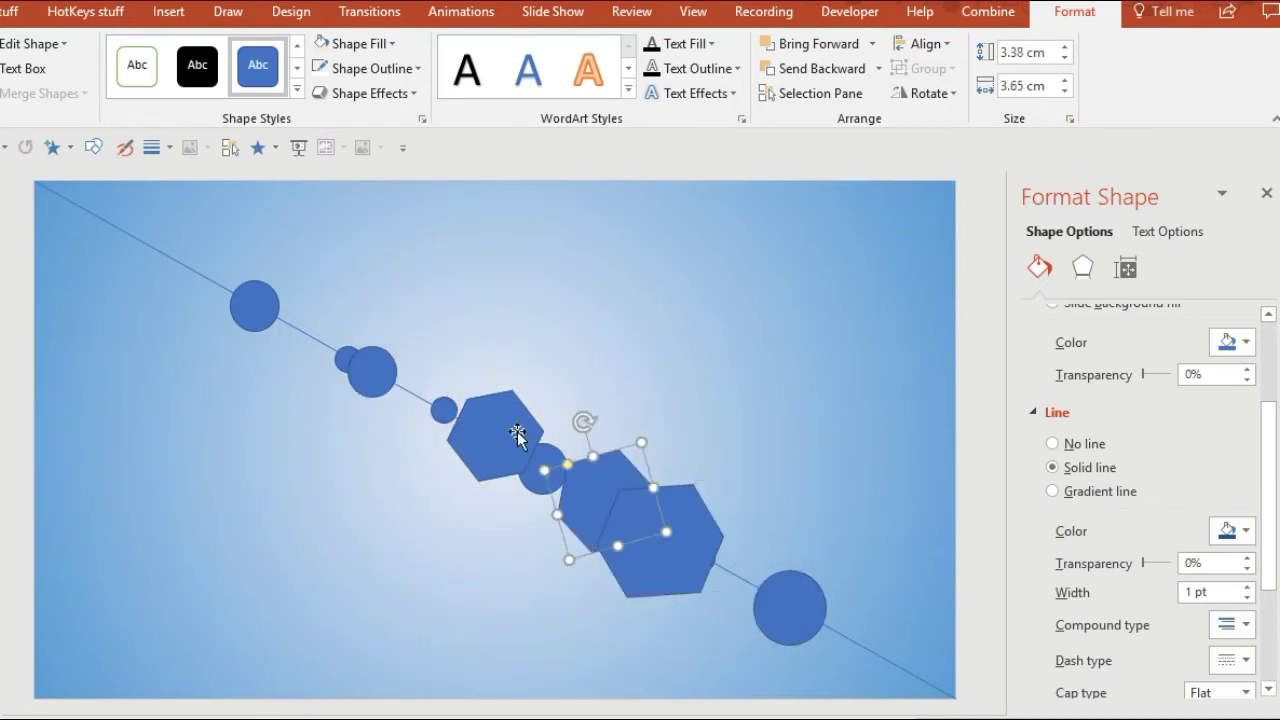
pyautogui.moveTo(716, 553)
pyautogui.mouseDown()
pyautogui.moveTo(791, 565)
pyautogui.moveTo(733, 554)
pyautogui.mouseUp()
pyautogui.press('Escape')
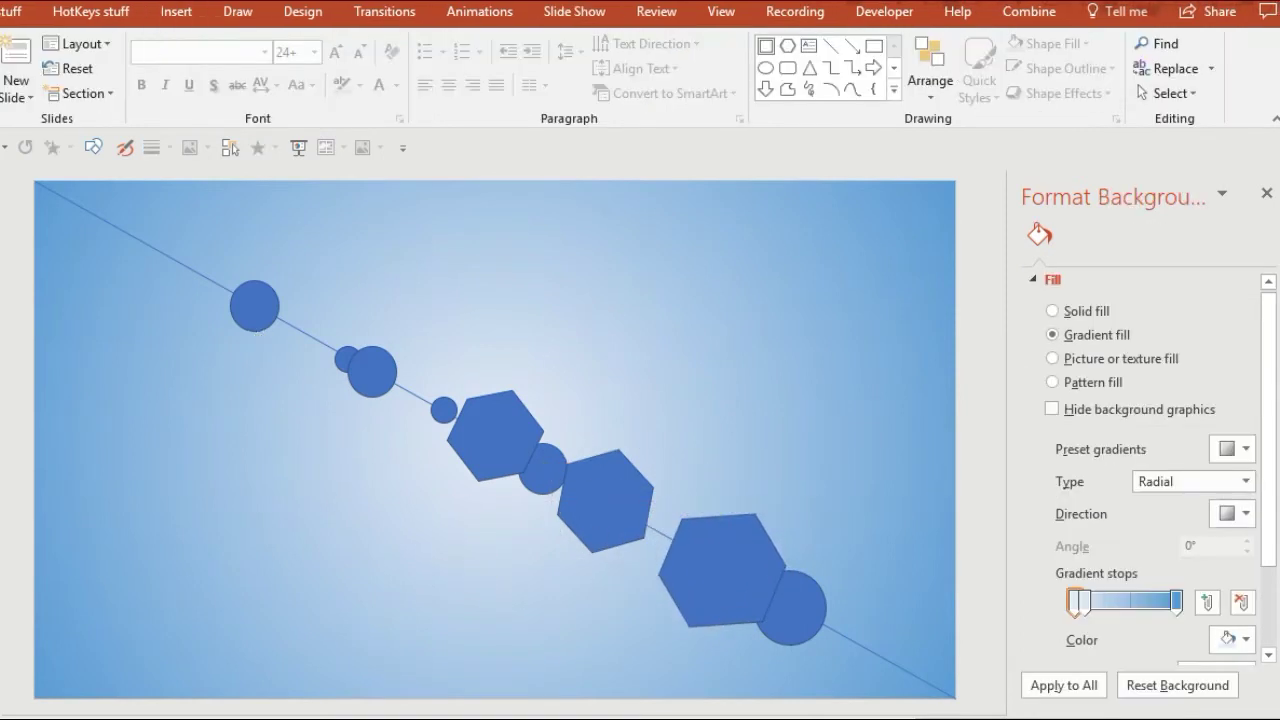
pyautogui.moveTo(615, 507); pyautogui.dragTo(838, 625)
pyautogui.moveTo(762, 614); pyautogui.dragTo(671, 556)
pyautogui.moveTo(820, 618); pyautogui.dragTo(741, 576)
# Step: Nudge the upper hexagon along the line and add a smaller copy of a small circle between the first two circles
pyautogui.moveTo(477, 440); pyautogui.dragTo(309, 376)
pyautogui.click(434, 409)
pyautogui.hotkey('ctrl', 'd')
pyautogui.moveTo(314, 336); pyautogui.dragTo(306, 329)
pyautogui.moveTo(319, 323); pyautogui.dragTo(309, 324)
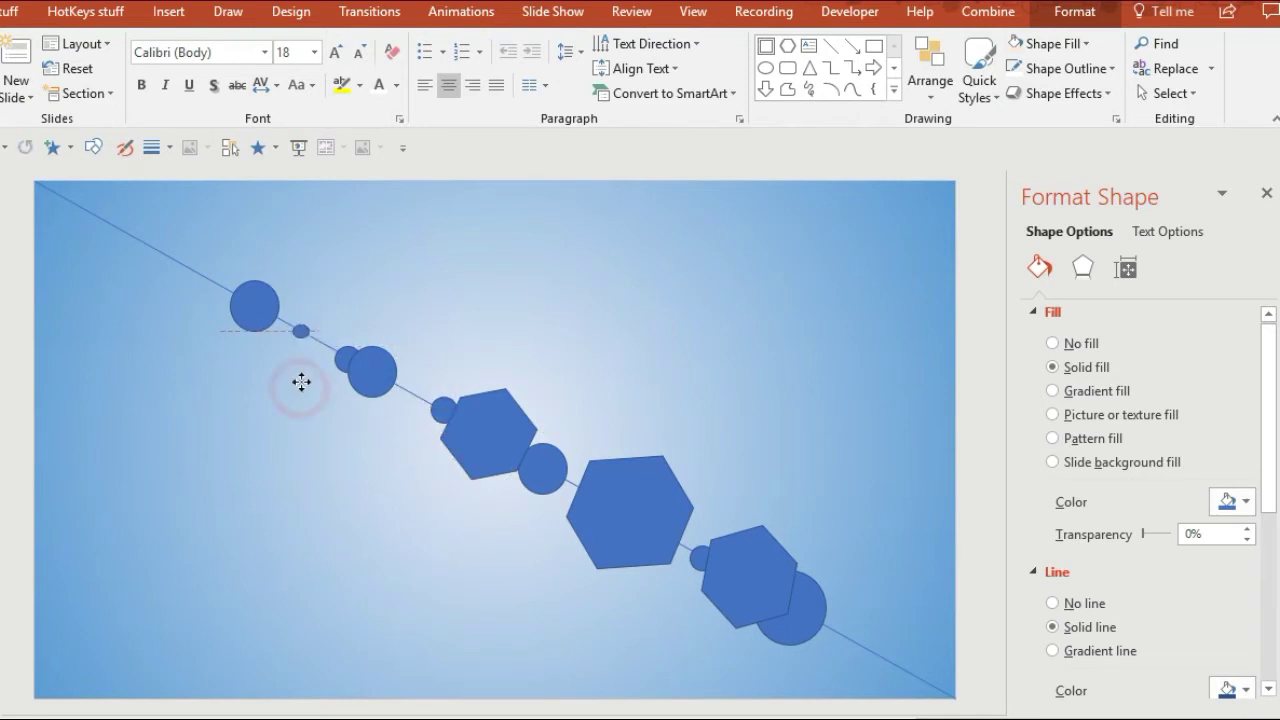
# Step: Set the fill and outline colour of all shapes and the diagonal line to white
pyautogui.click(457, 554)
pyautogui.hotkey('ctrl', 'a')
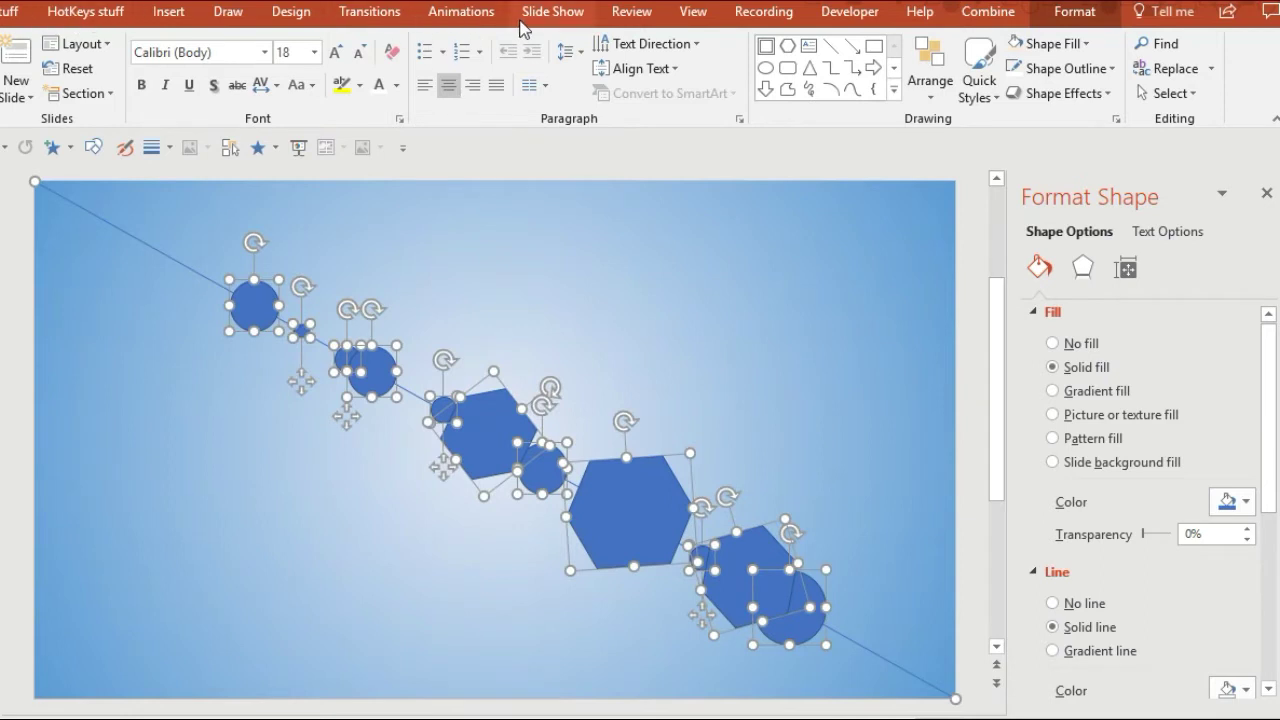
pyautogui.click(1245, 504)
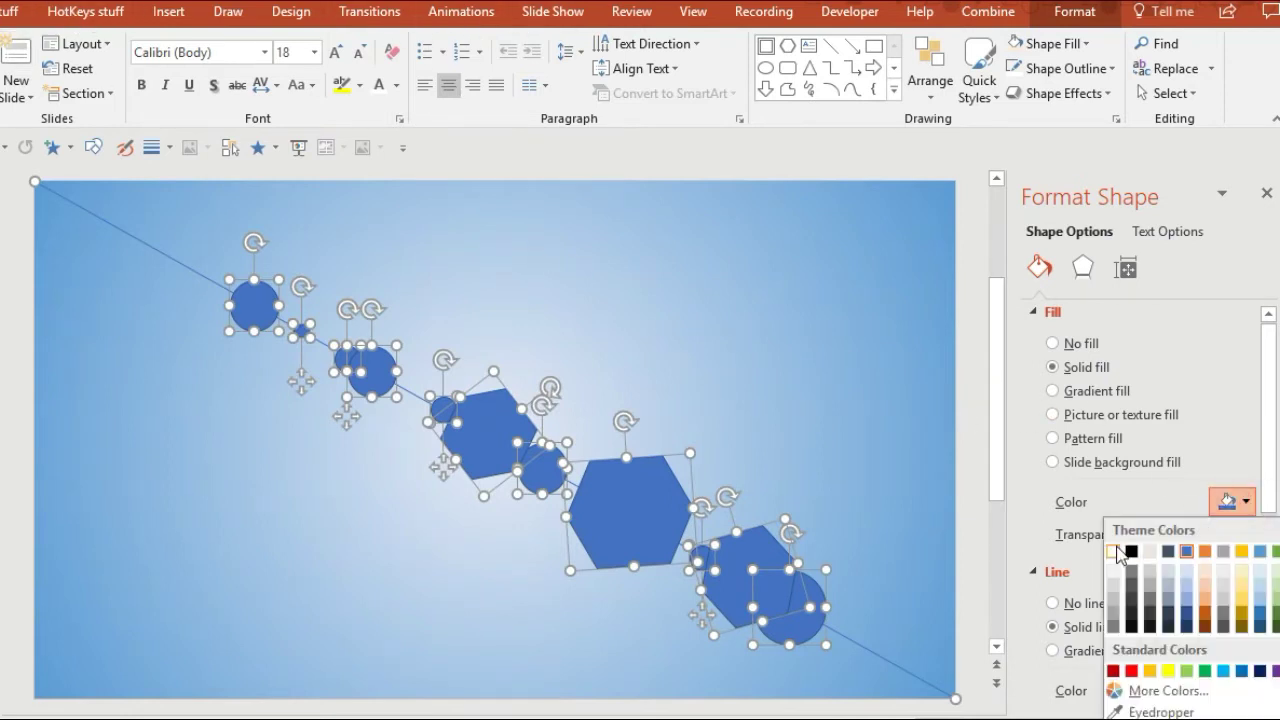
pyautogui.click(1115, 552)
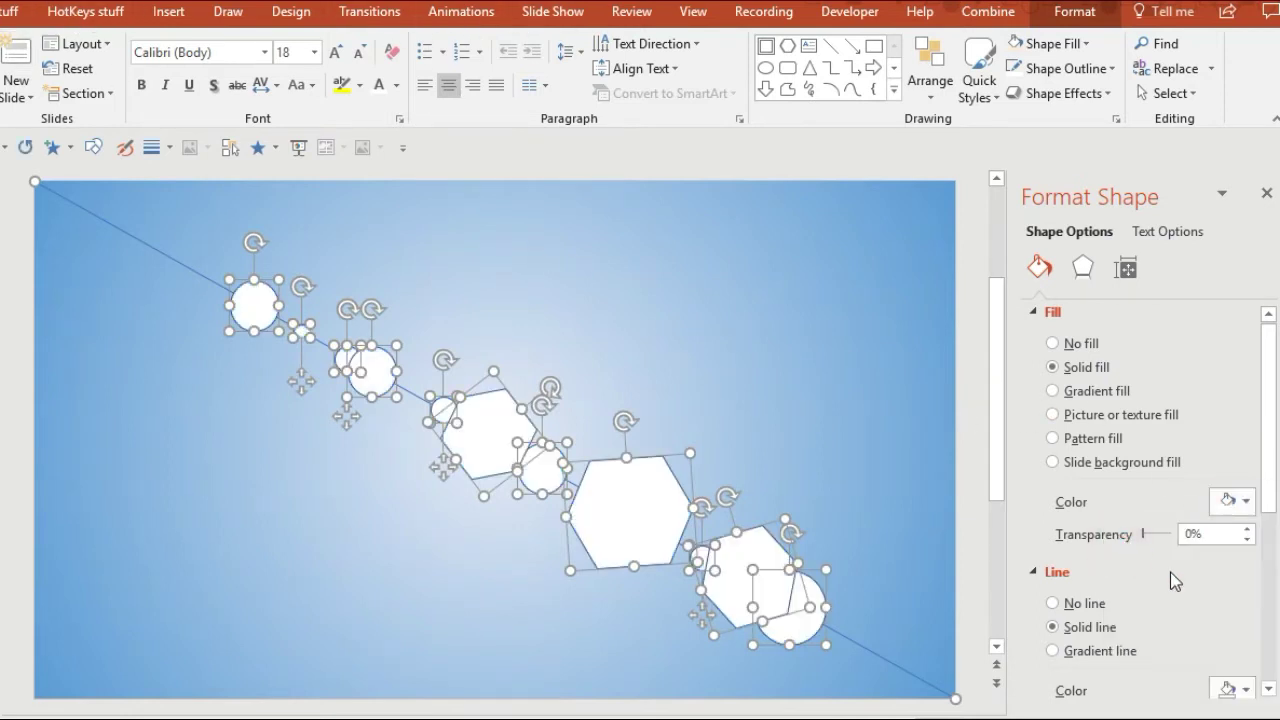
pyautogui.click(1237, 690)
pyautogui.click(1115, 500)
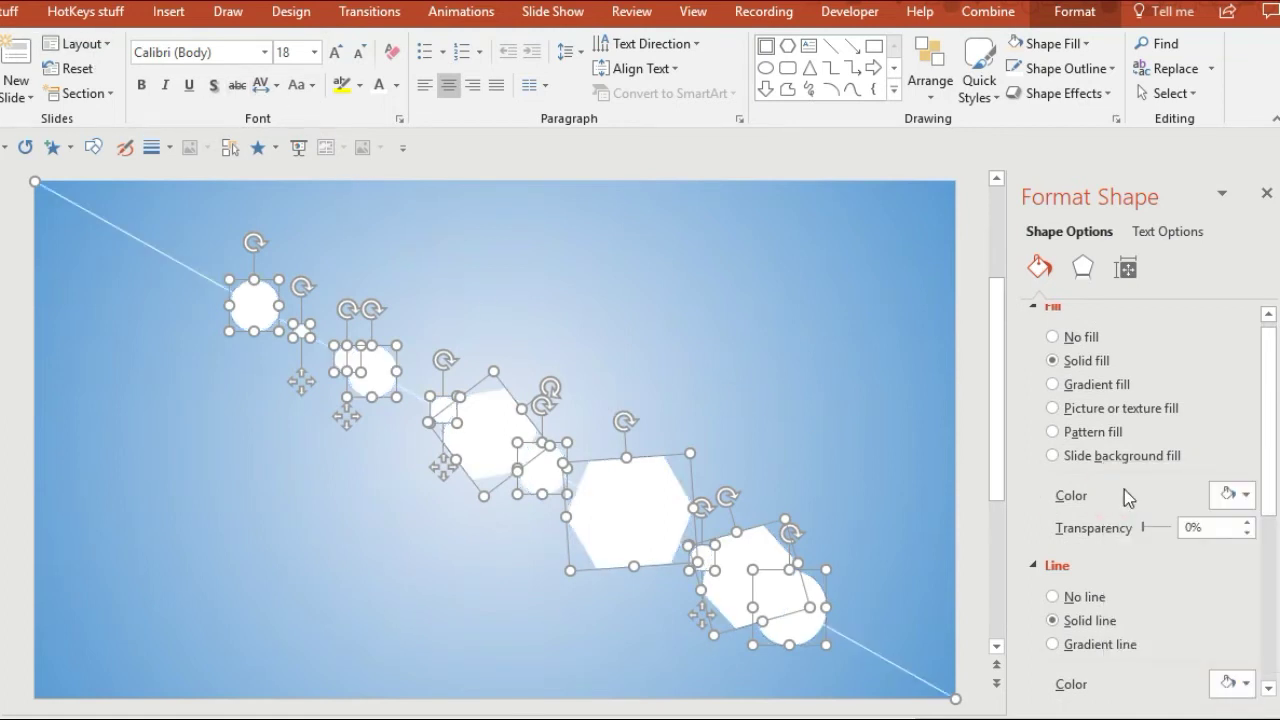
# Step: Set the fill transparency of all shapes to 39% and give their outlines and the diagonal 4 pt width and 72% transparency
pyautogui.moveTo(1145, 535); pyautogui.dragTo(1156, 535)
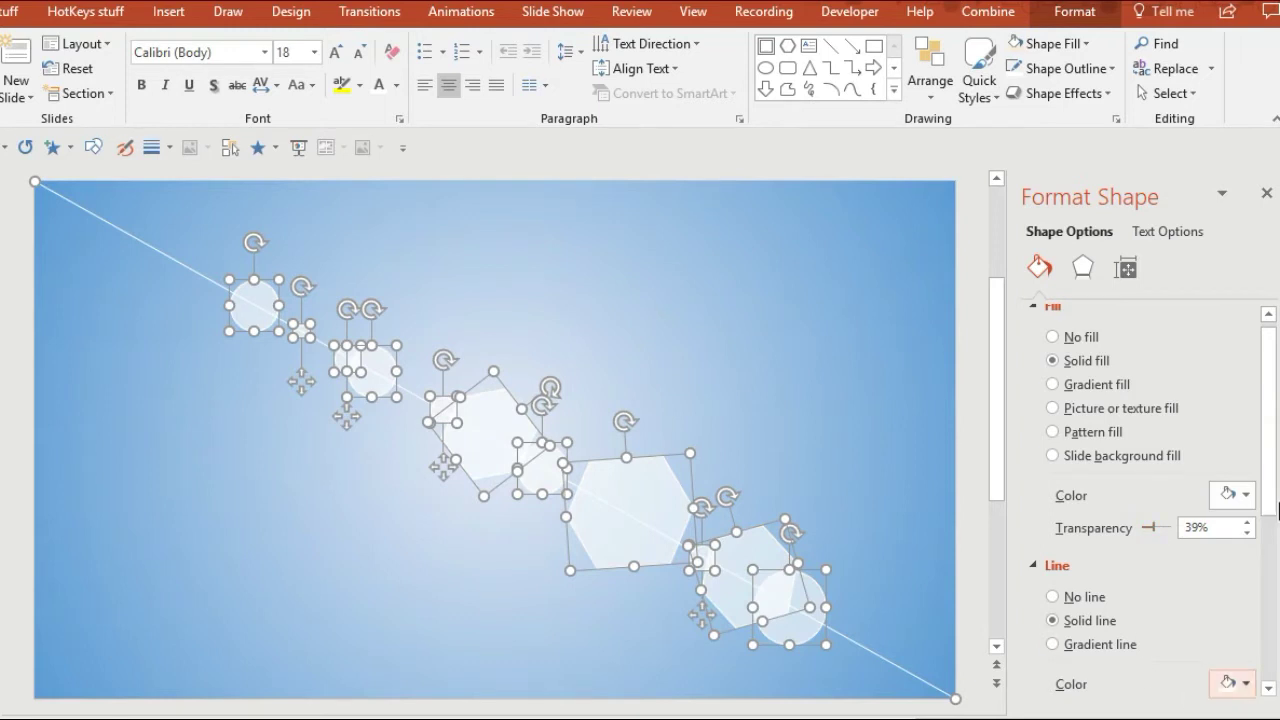
pyautogui.scroll(-3, 1262, 604)
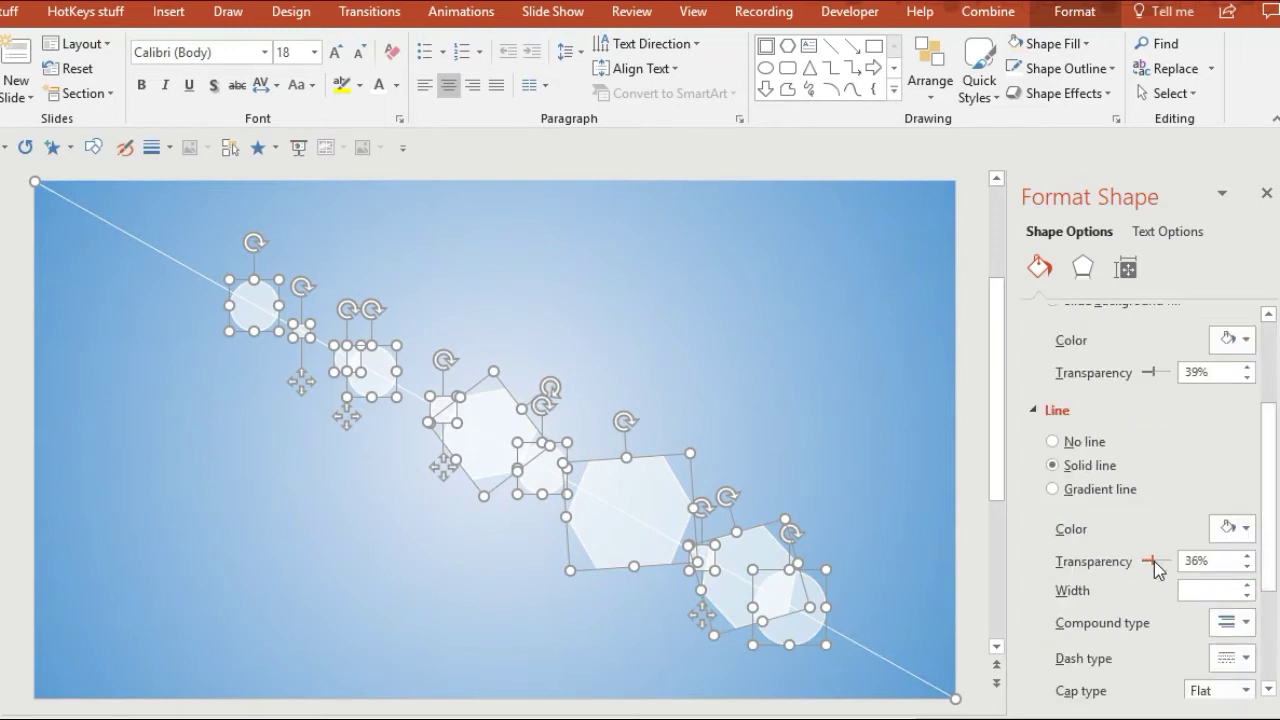
pyautogui.click(1248, 586)
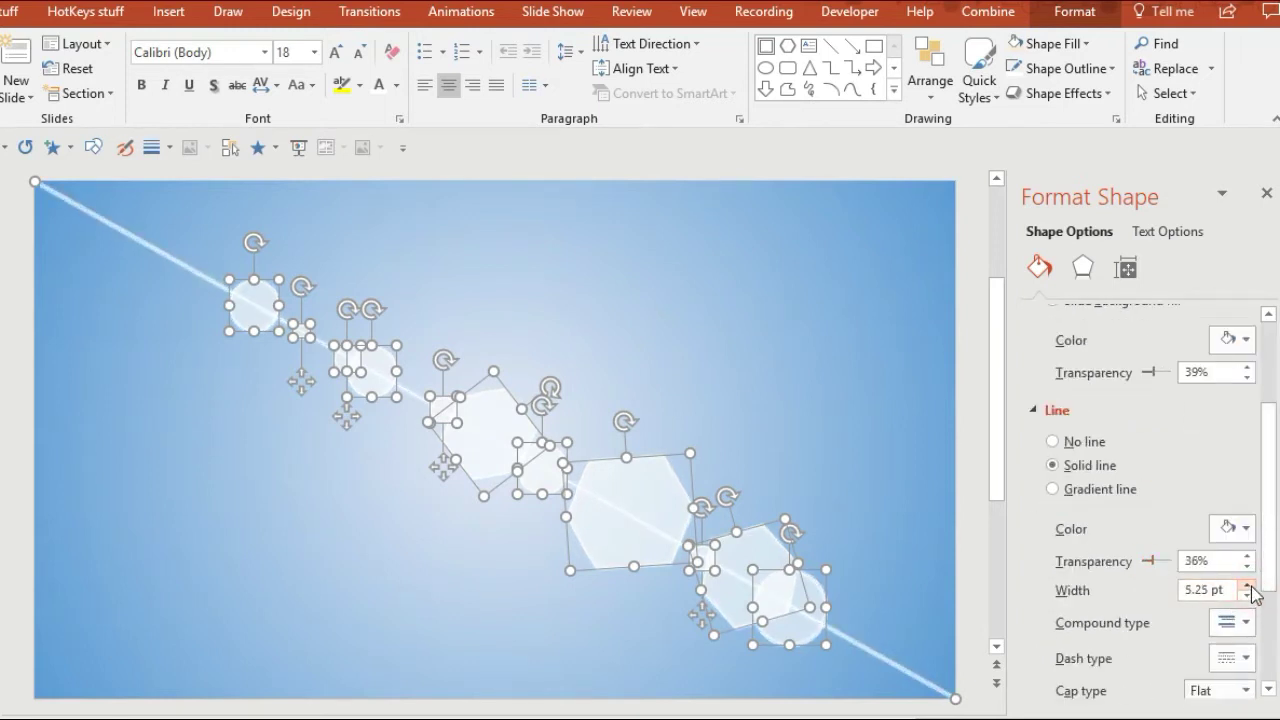
pyautogui.click(1248, 594)
pyautogui.moveTo(1155, 561); pyautogui.dragTo(1163, 561)
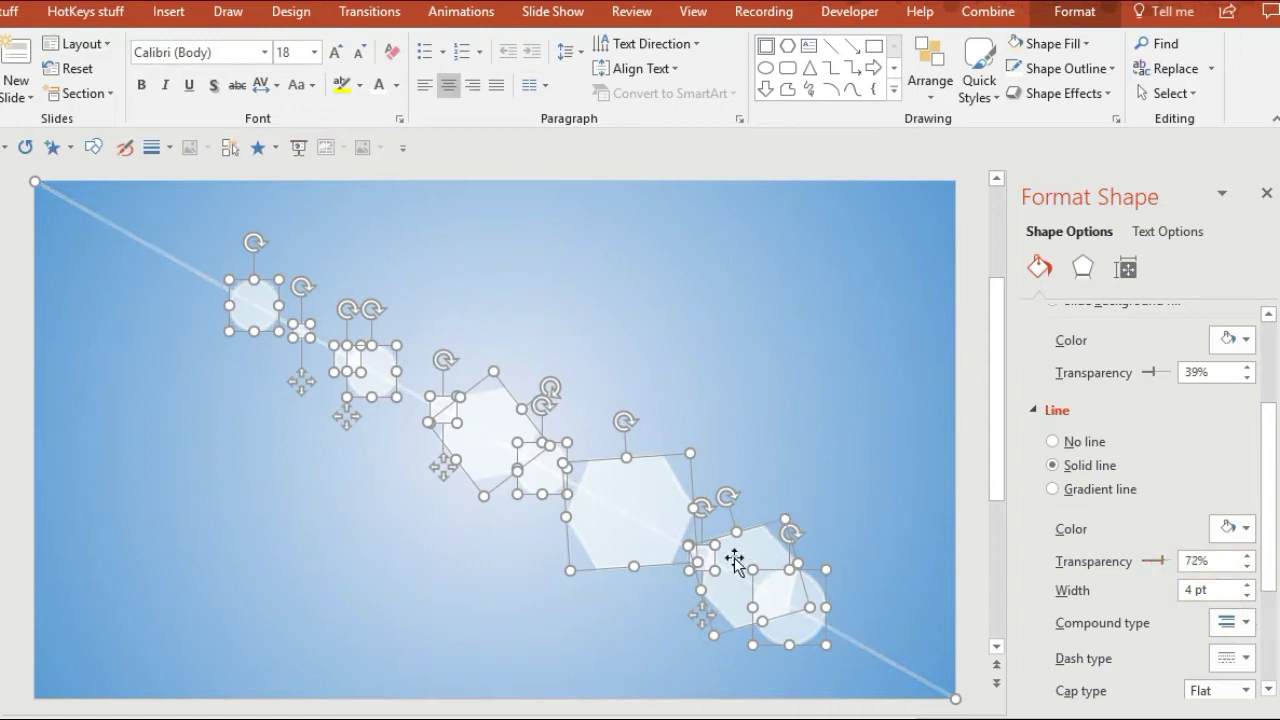
# Step: Shrink the last circle at the line's lower end and centre it on the diagonal
pyautogui.click(863, 509)
pyautogui.click(791, 632)
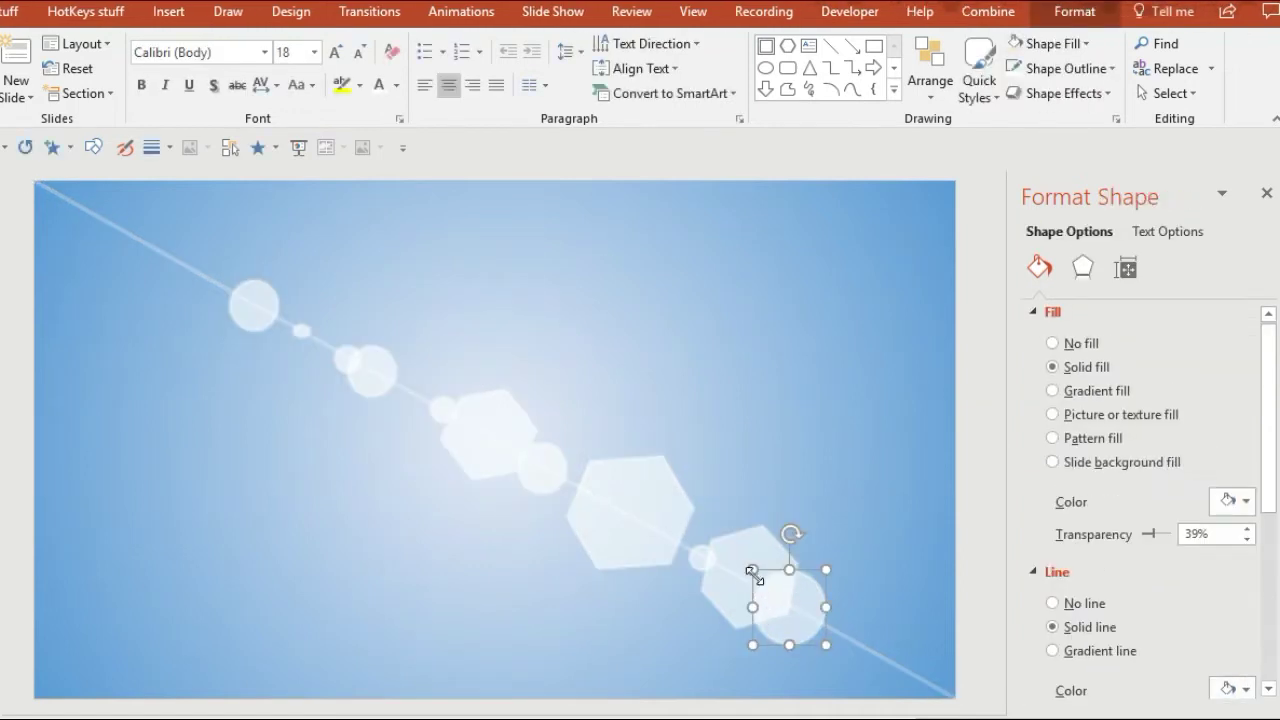
pyautogui.moveTo(753, 570); pyautogui.dragTo(796, 618)
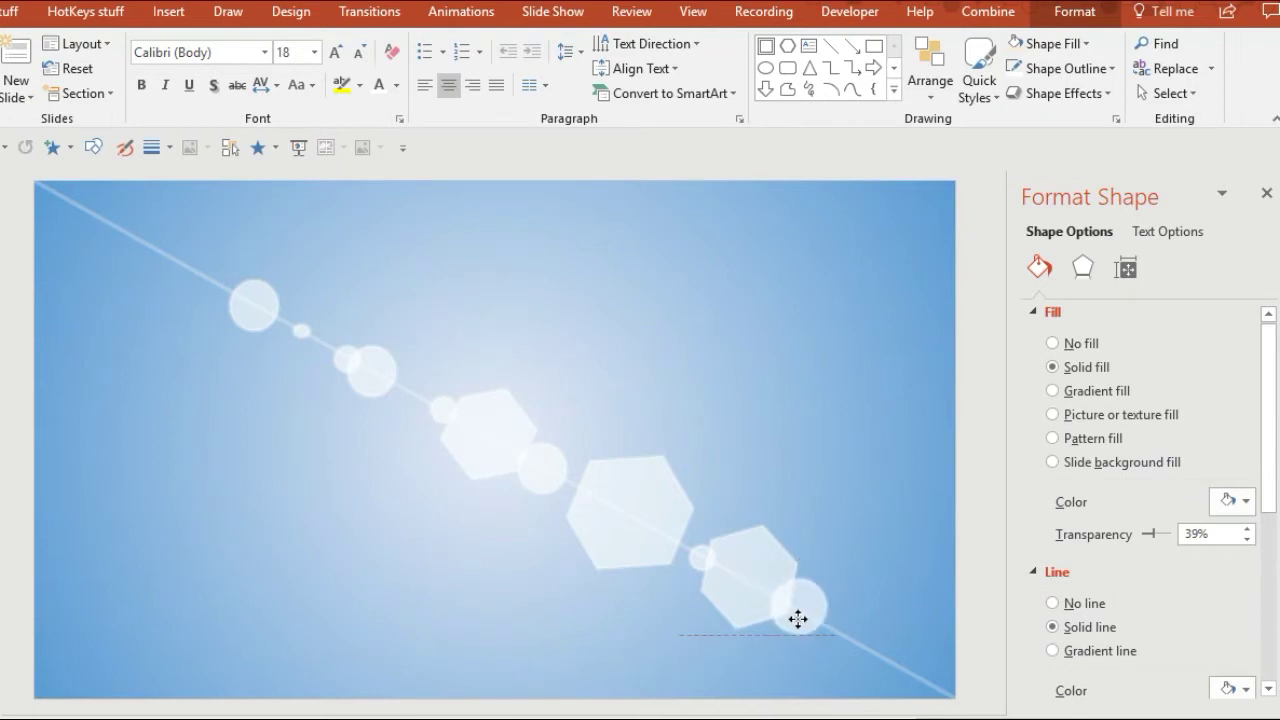
pyautogui.click(416, 473)
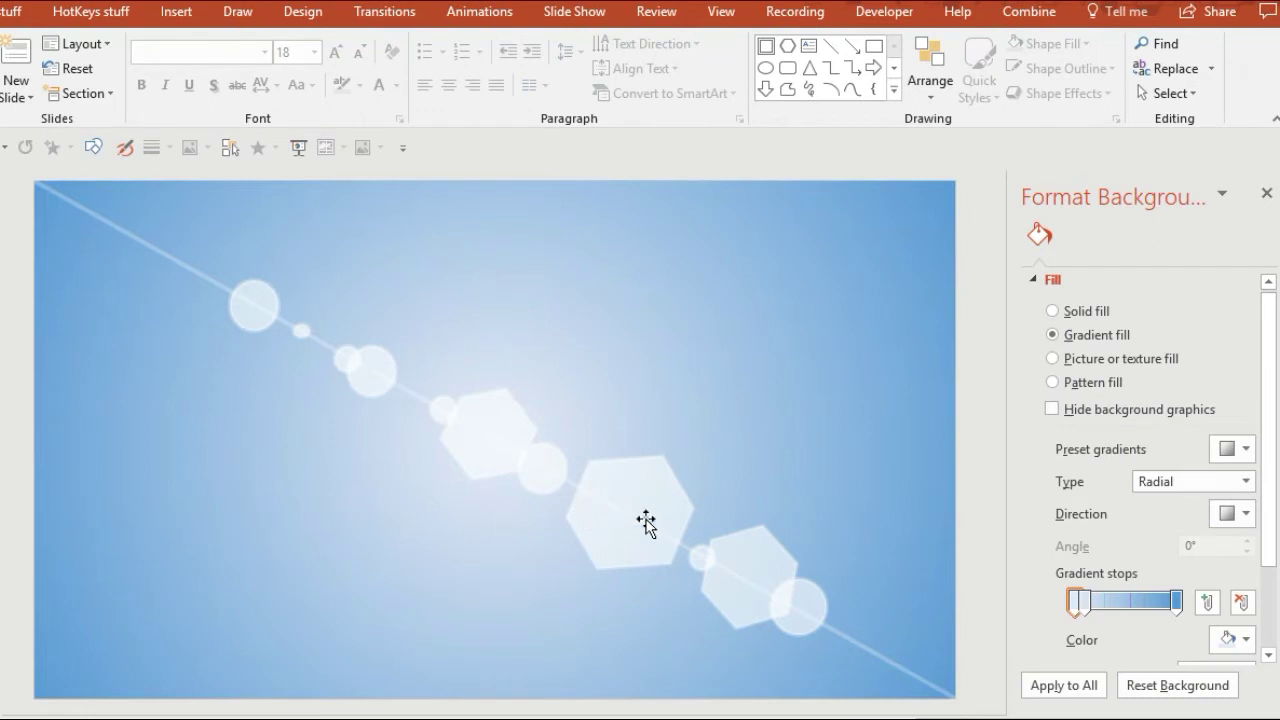
pyautogui.click(646, 522)
pyautogui.click(1240, 501)
pyautogui.click(1040, 542)
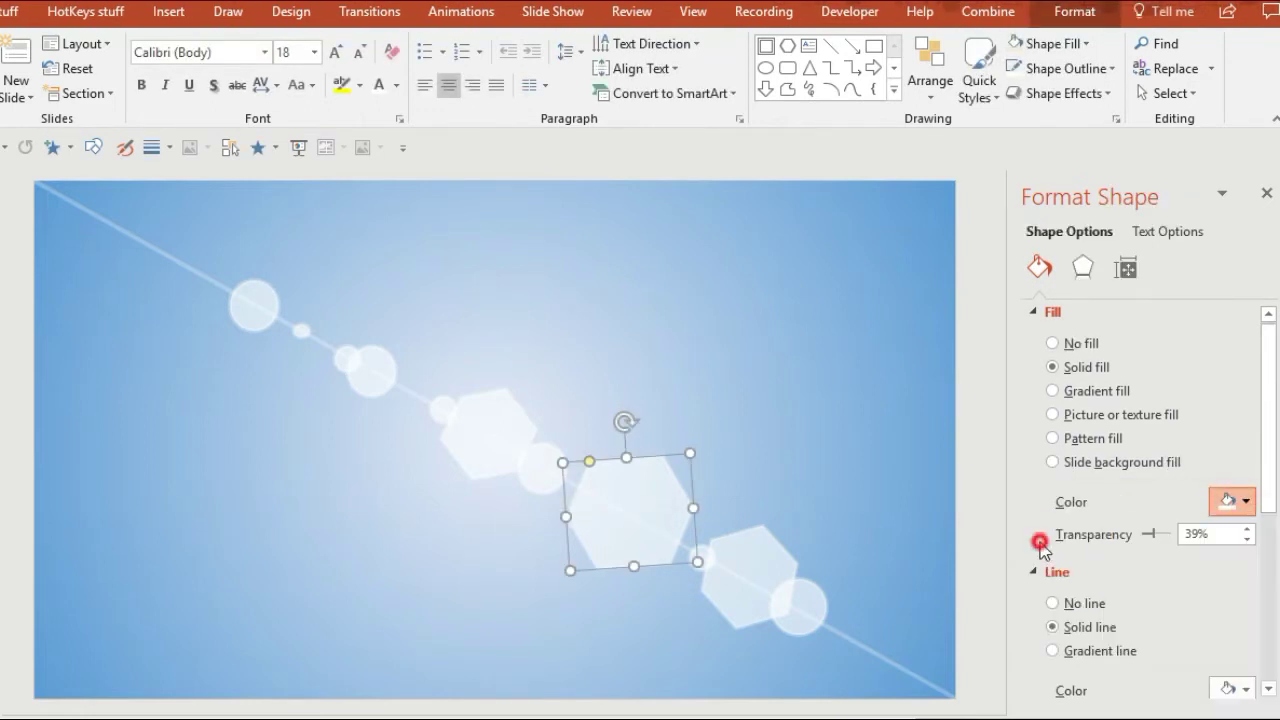
# Step: Set the fill transparency of all shapes to 52%
pyautogui.hotkey('ctrl', 'a')
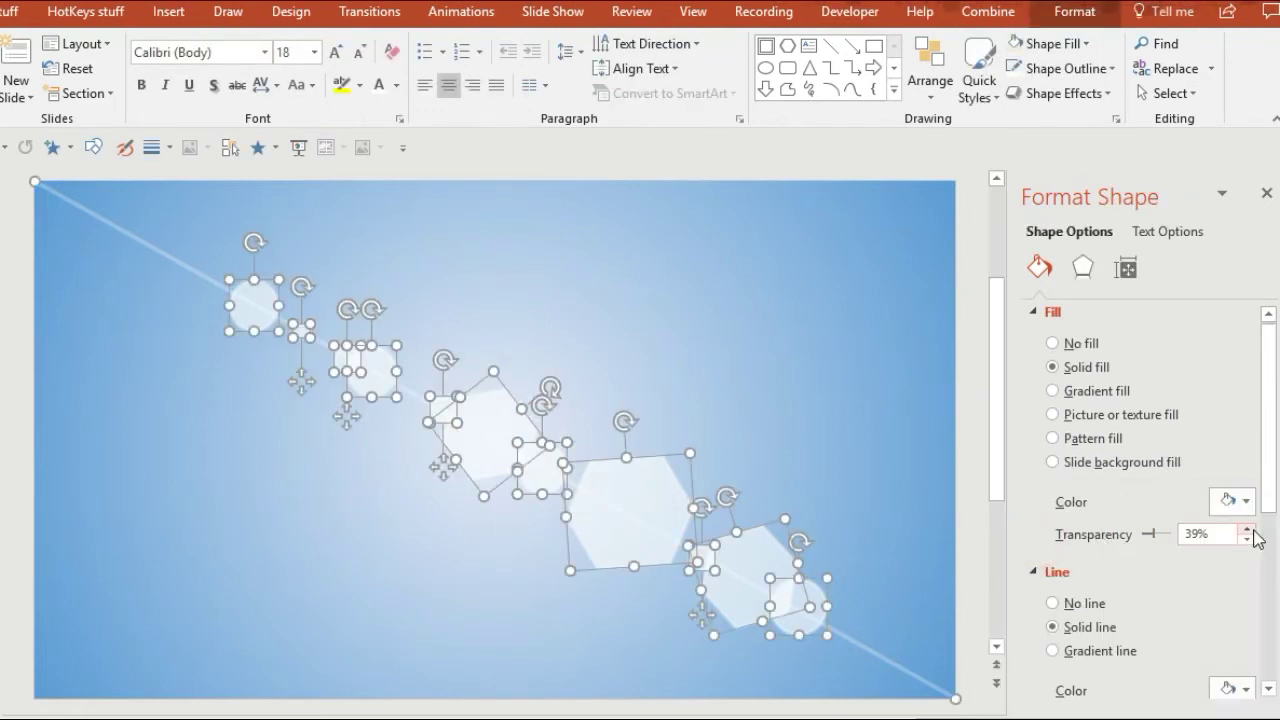
pyautogui.click(800, 450)
# Step: Fill the largest hexagon with light green and the hexagon beside the last circle with light grey
pyautogui.click(631, 528)
pyautogui.click(1245, 502)
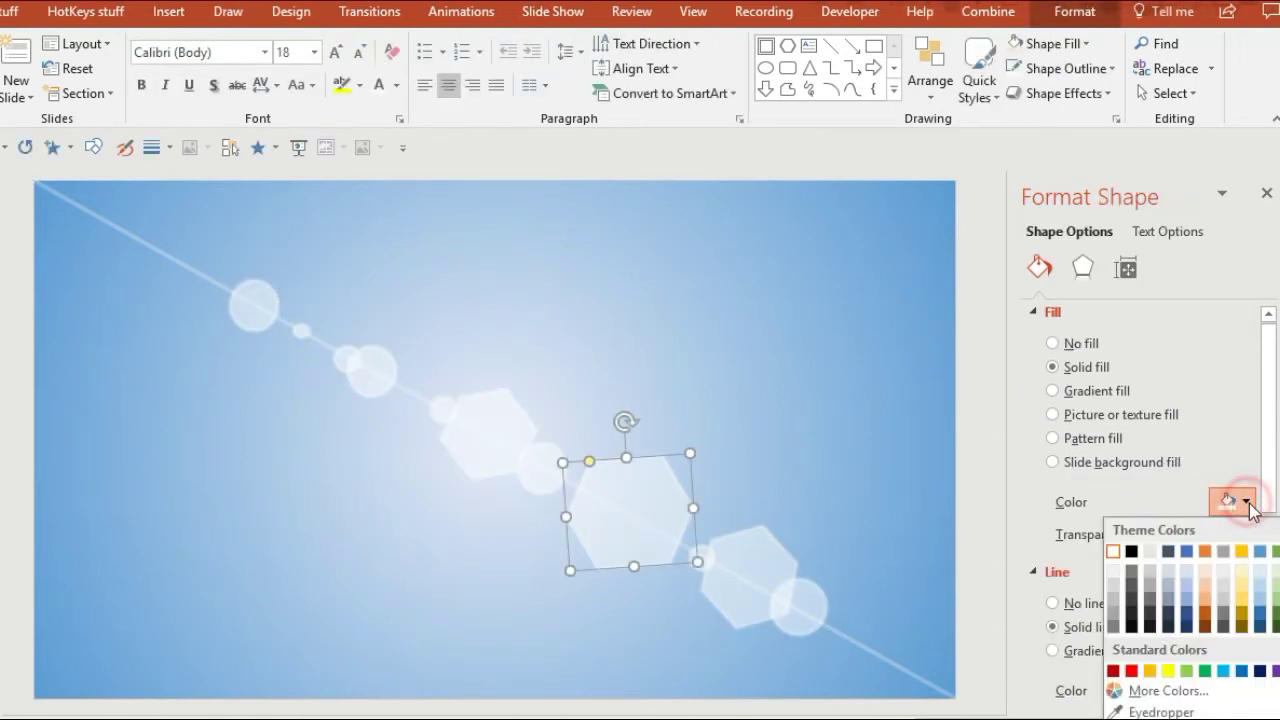
pyautogui.click(1259, 571)
pyautogui.click(755, 567)
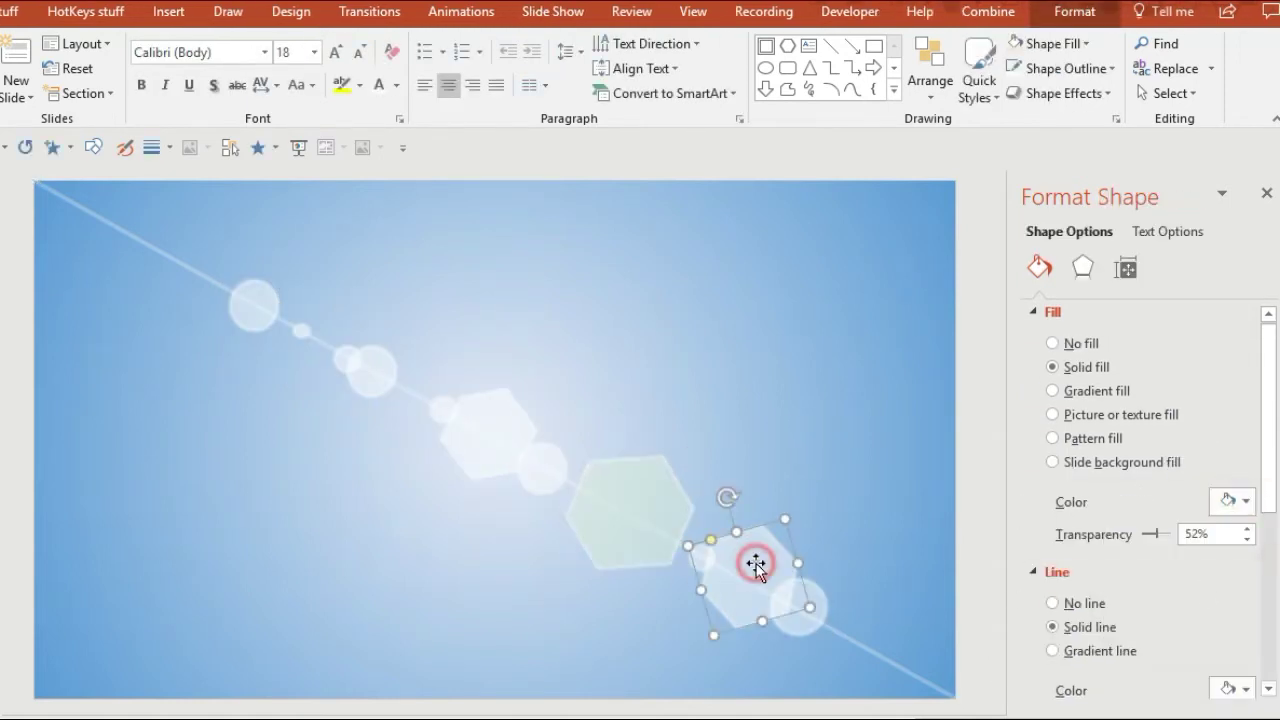
pyautogui.click(1245, 502)
pyautogui.click(1221, 573)
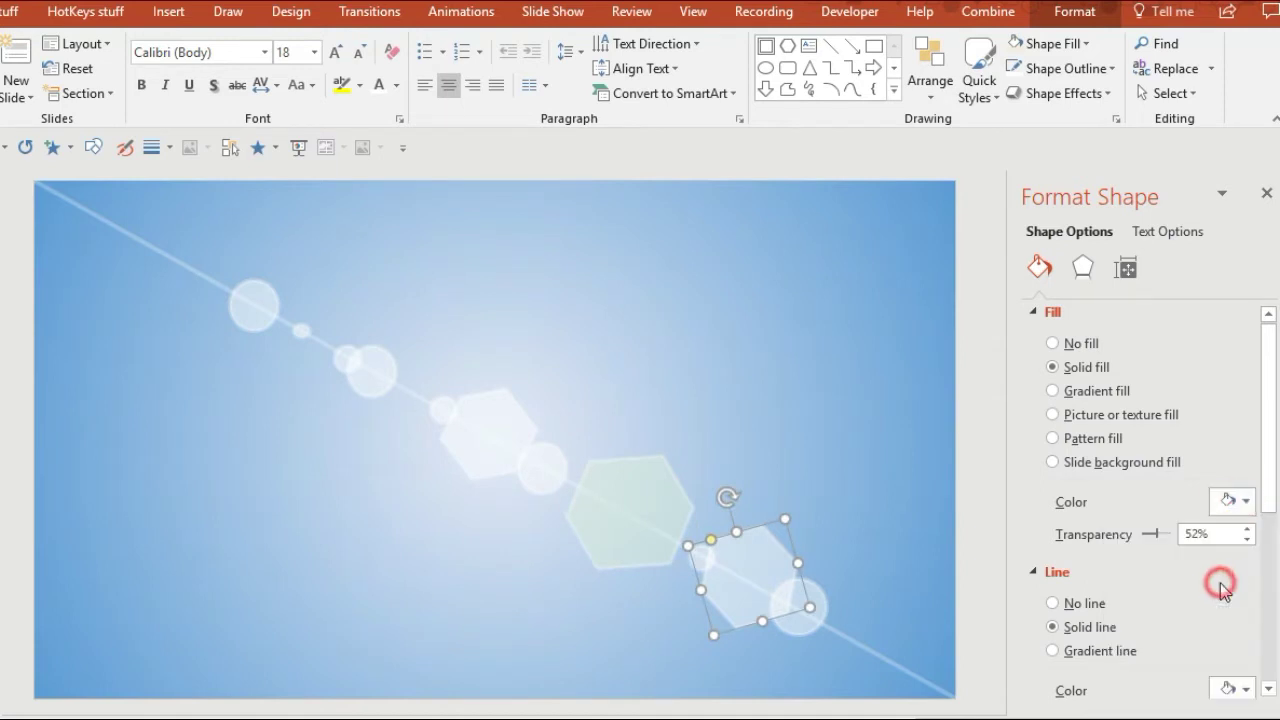
# Step: Fill the larger circle of the overlapping pair on the upper half of the diagonal with light green
pyautogui.click(377, 386)
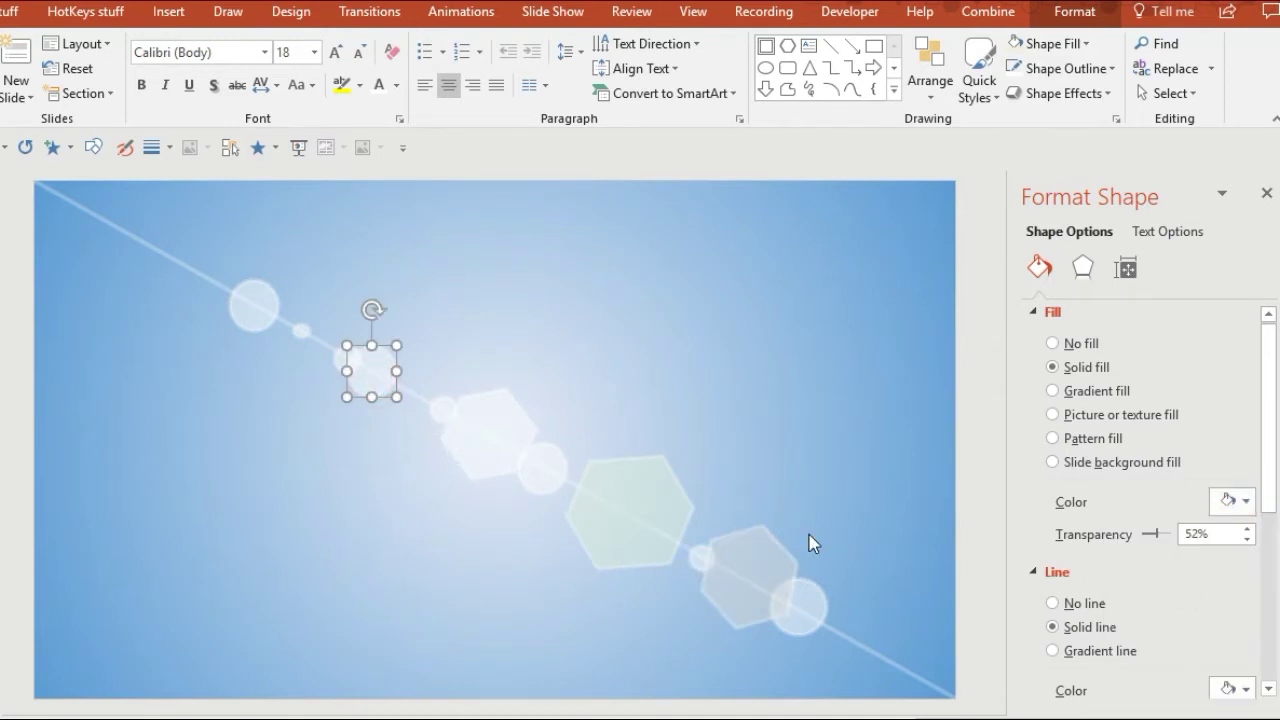
pyautogui.click(1243, 502)
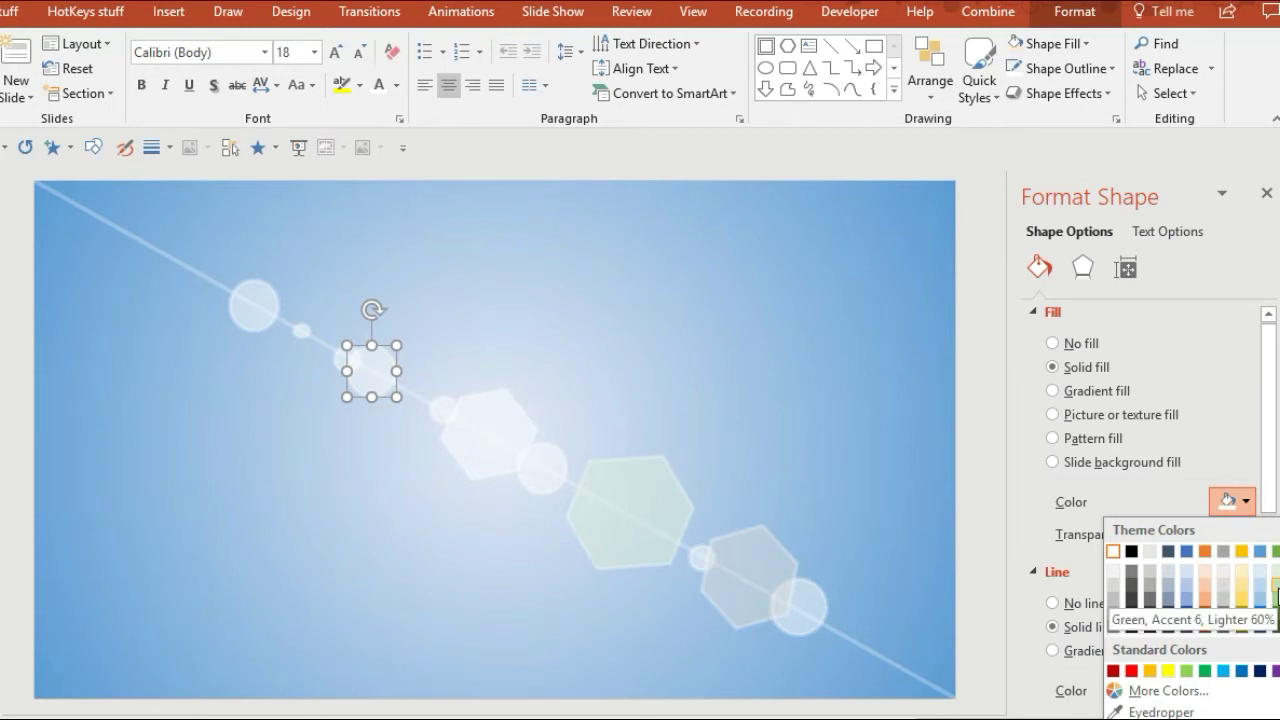
pyautogui.click(1274, 572)
pyautogui.click(599, 410)
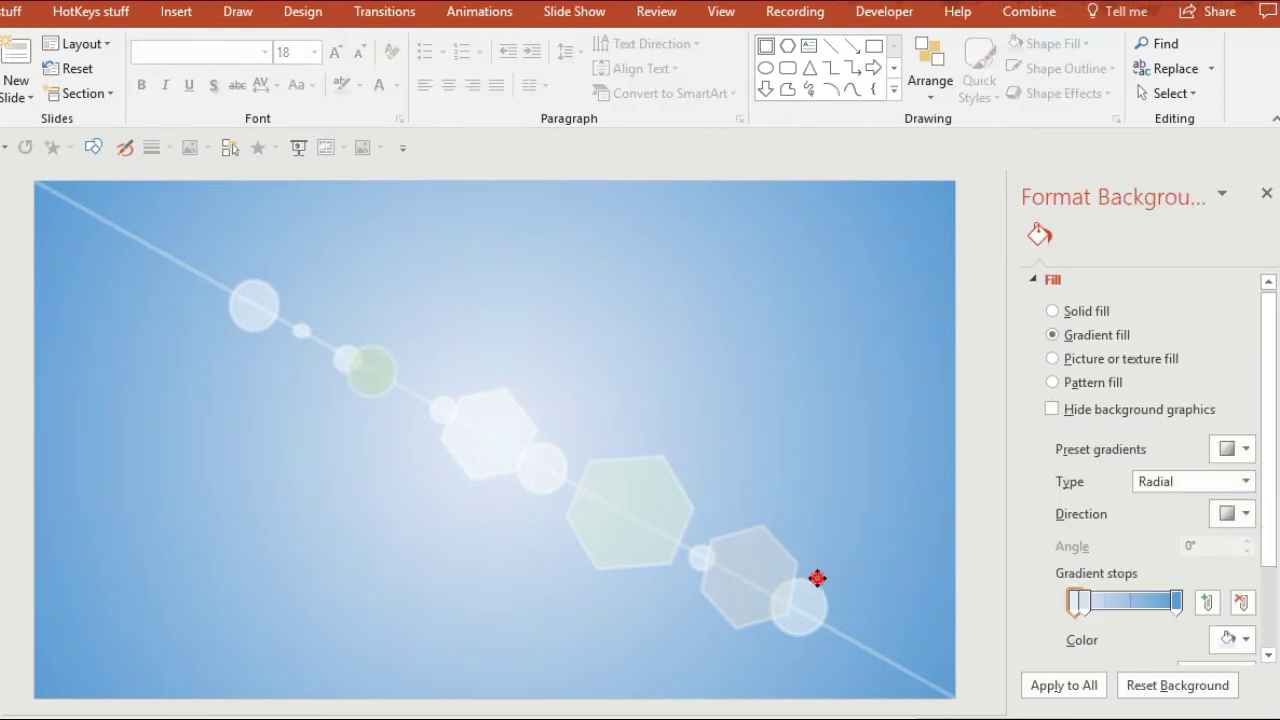
# Step: Set the outline transparency of all shapes and the diagonal line to 81%
pyautogui.click(817, 583)
pyautogui.hotkey('ctrl', 'a')
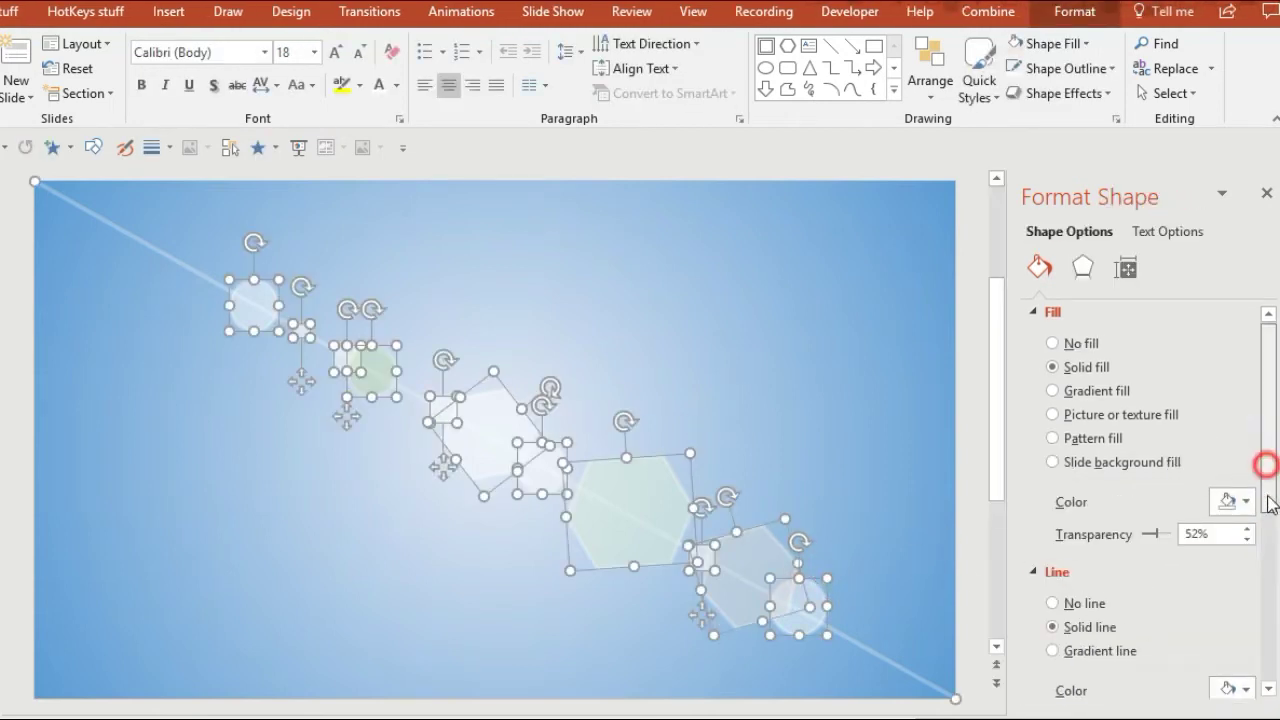
pyautogui.moveTo(1266, 466); pyautogui.dragTo(1266, 540)
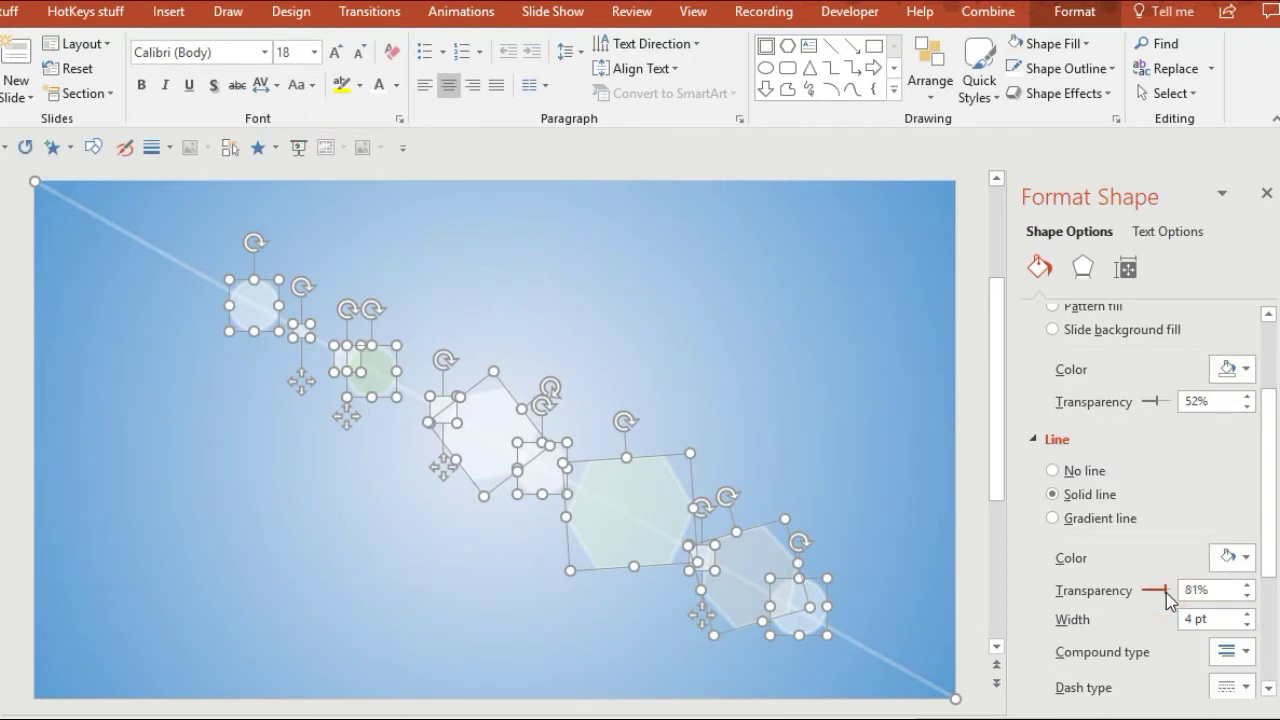
pyautogui.click(803, 456)
# Step: Delete the diagonal guide line and group all the remaining circles and hexagons
pyautogui.click(168, 254)
pyautogui.press('Delete')
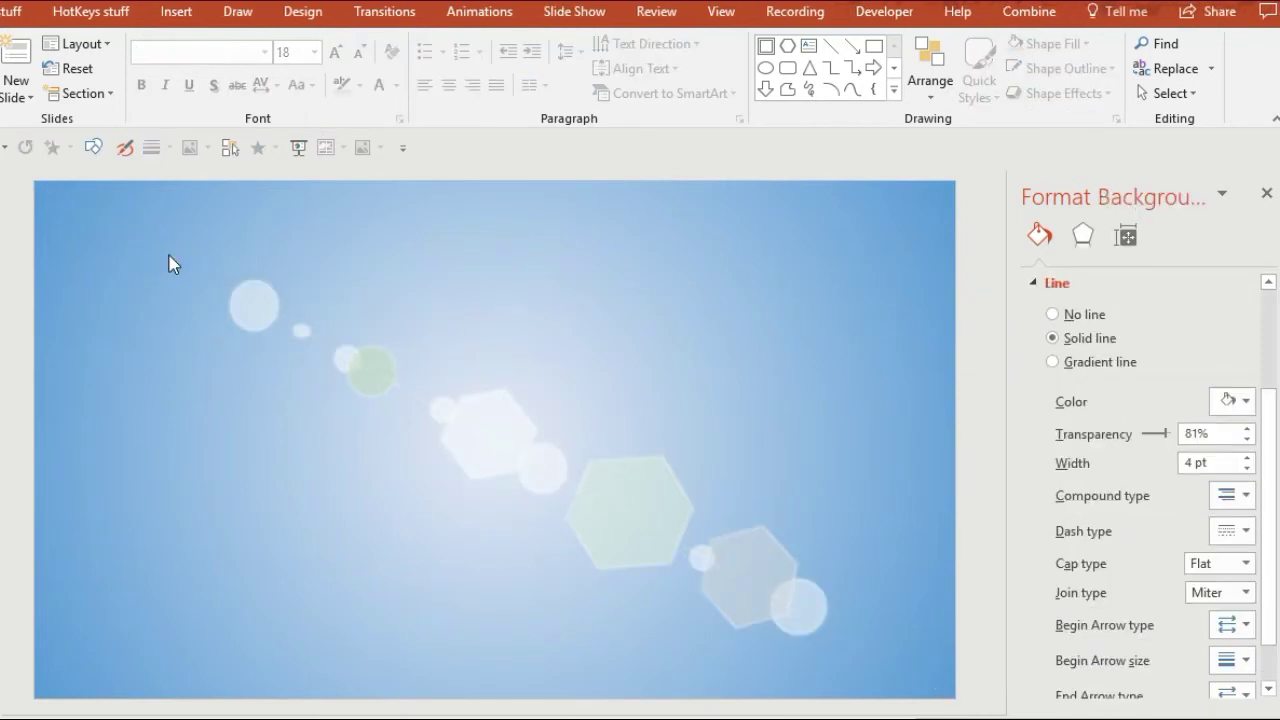
pyautogui.click(238, 297)
pyautogui.hotkey('ctrl', 'a')
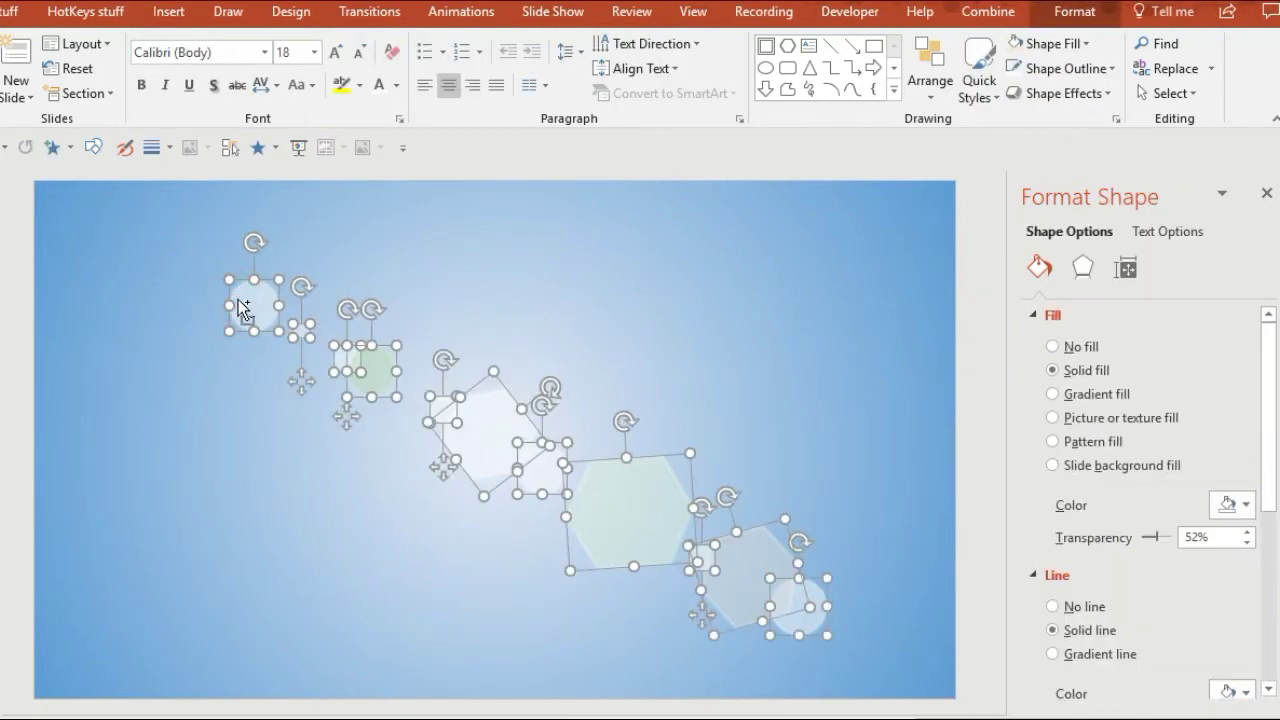
pyautogui.hotkey('ctrl', 'g')
# Step: Move the flare group toward the slide's lower-right corner and place a smaller copy over its upper half
pyautogui.moveTo(217, 269); pyautogui.dragTo(426, 386)
pyautogui.moveTo(612, 500); pyautogui.dragTo(447, 369)
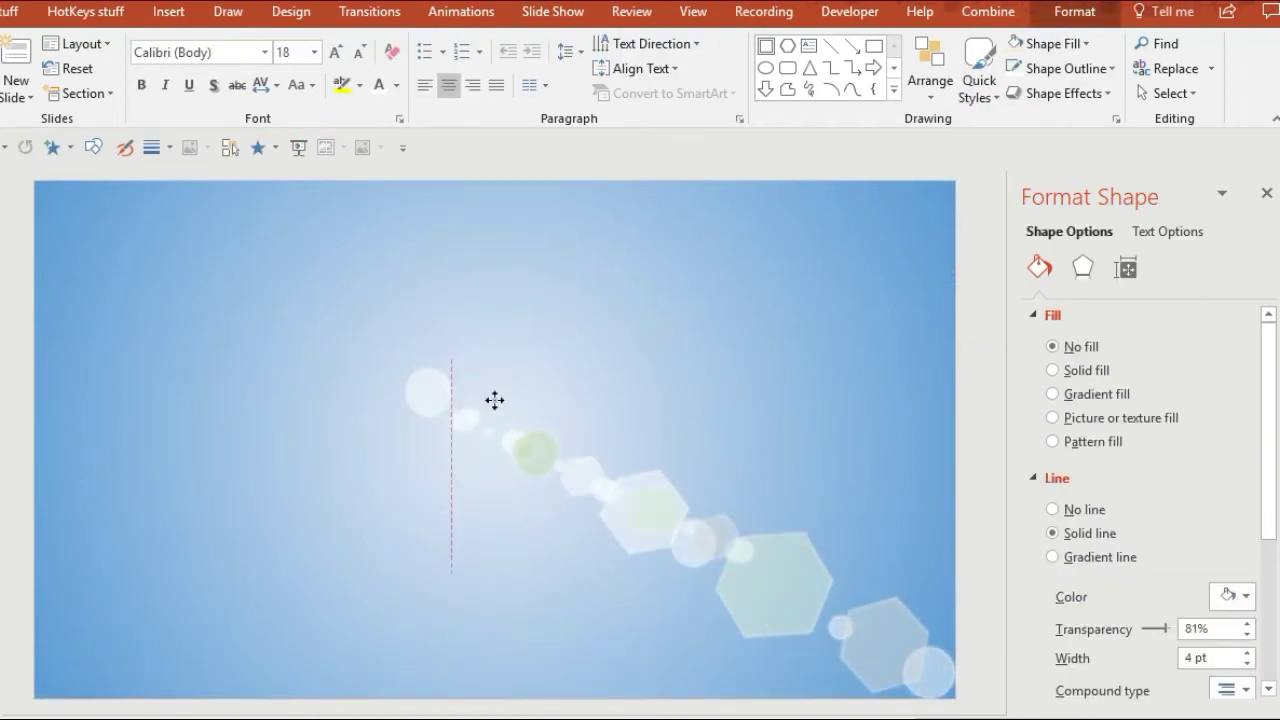
pyautogui.moveTo(565, 334)
pyautogui.mouseDown()
pyautogui.moveTo(589, 329)
pyautogui.moveTo(565, 334)
pyautogui.mouseUp()
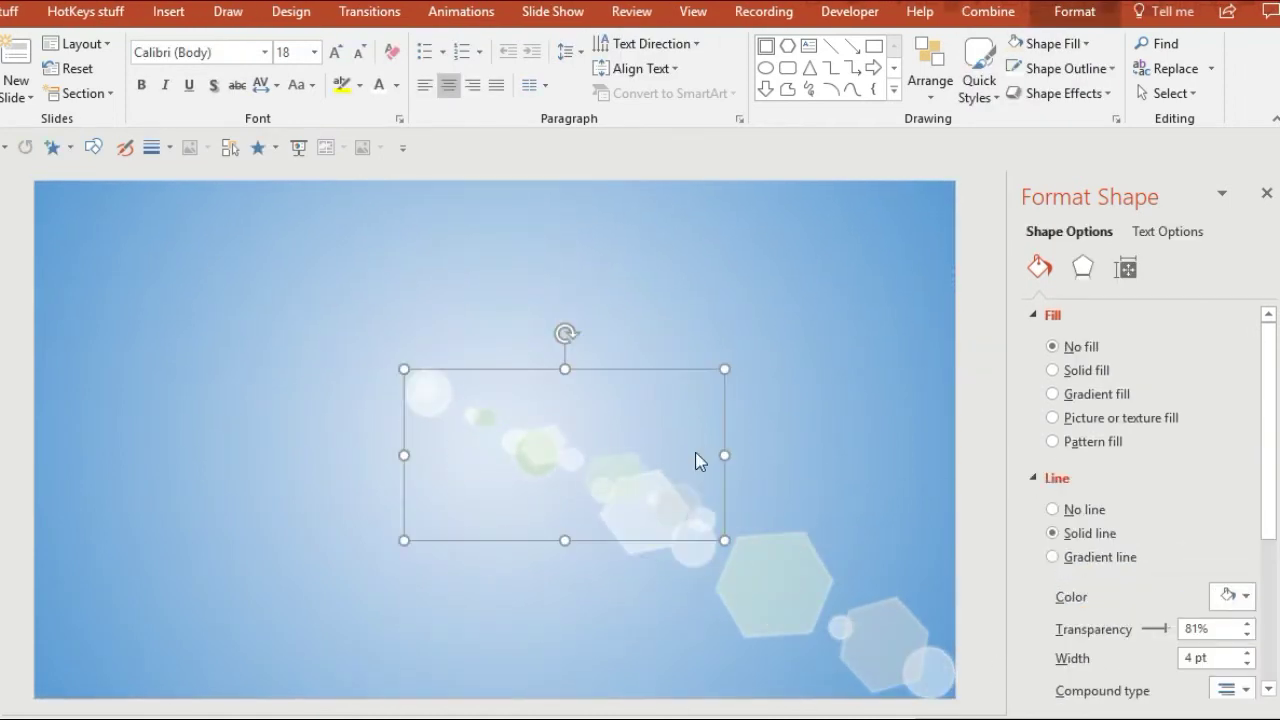
# Step: Narrow and shorten the smaller flare copy, and reposition and rotate it along the diagonal
pyautogui.moveTo(725, 455); pyautogui.dragTo(660, 458)
pyautogui.moveTo(545, 531); pyautogui.dragTo(543, 490)
pyautogui.click(652, 381)
pyautogui.moveTo(405, 388); pyautogui.dragTo(454, 300)
pyautogui.moveTo(633, 405); pyautogui.dragTo(592, 371)
pyautogui.moveTo(550, 338); pyautogui.dragTo(537, 451)
pyautogui.click(590, 484)
pyautogui.click(636, 520)
pyautogui.click(568, 304)
# Step: Insert a tall triangle spike 0.56 cm wide and fan two copies of it clockwise around its base
pyautogui.click(172, 11)
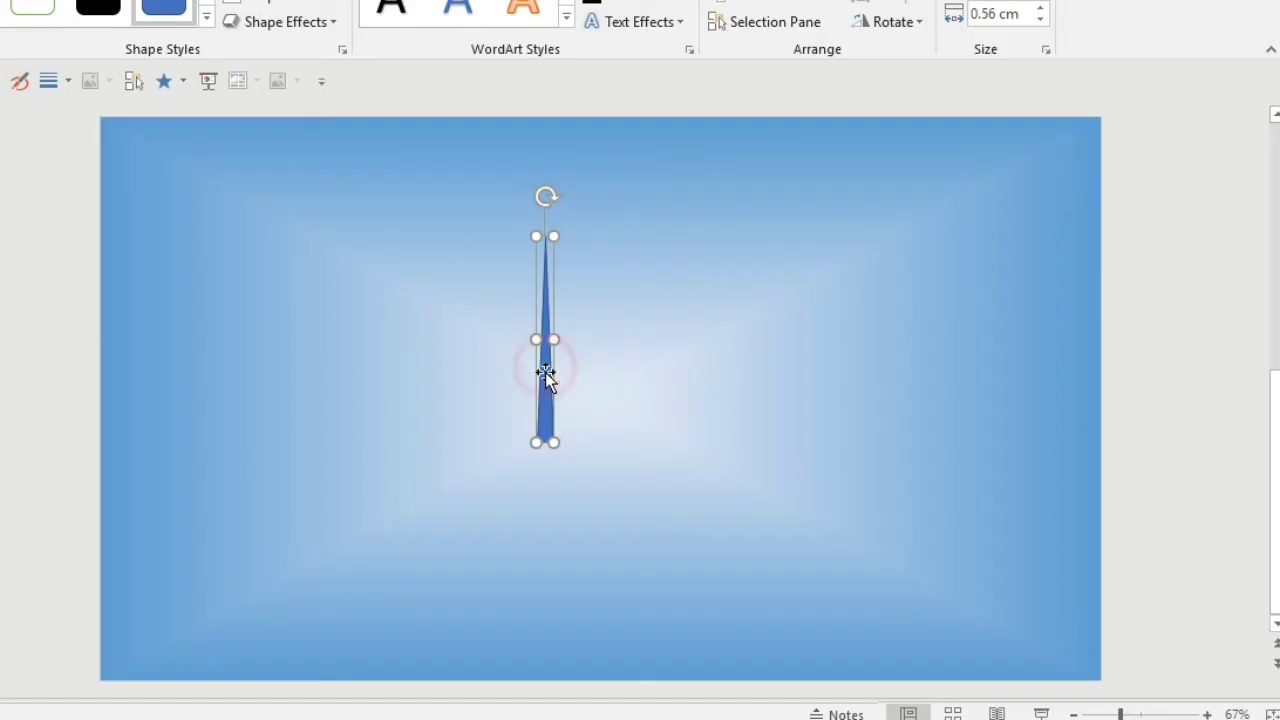
pyautogui.moveTo(545, 197); pyautogui.dragTo(599, 218)
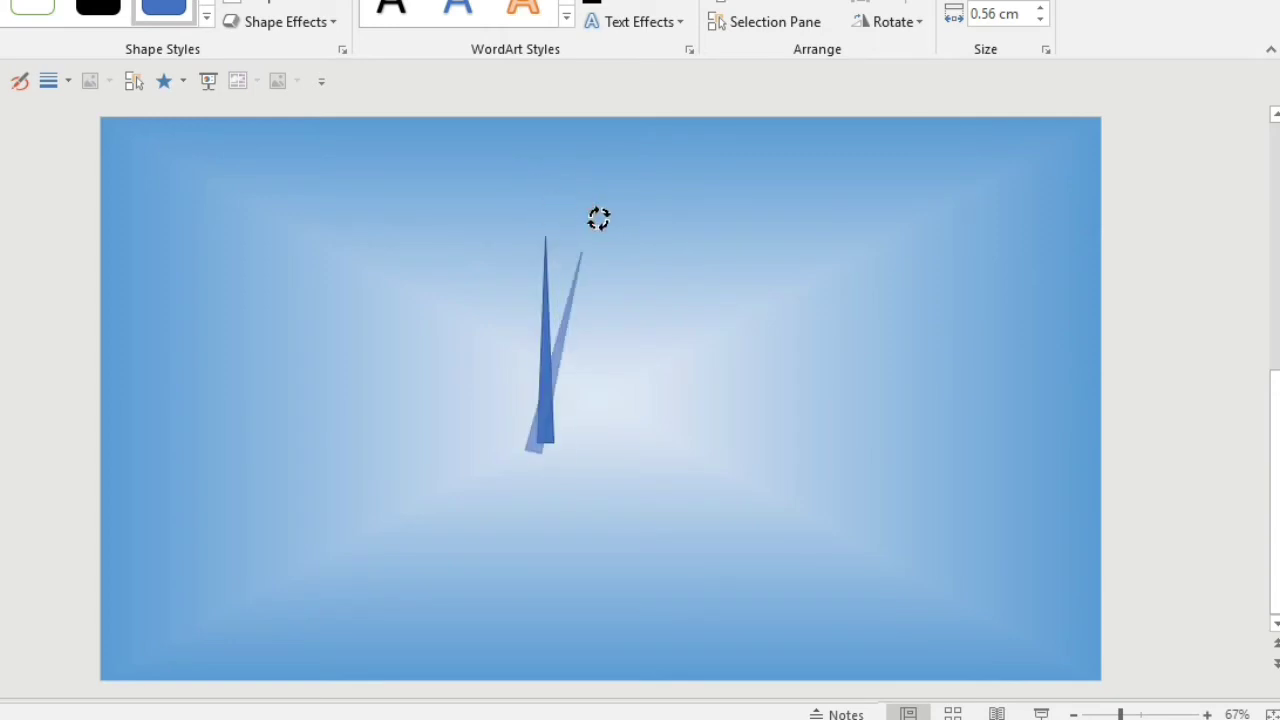
pyautogui.moveTo(569, 298); pyautogui.dragTo(585, 291)
pyautogui.hotkey('ctrl', 'd')
pyautogui.moveTo(632, 204); pyautogui.dragTo(668, 222)
pyautogui.moveTo(635, 270); pyautogui.dragTo(623, 290)
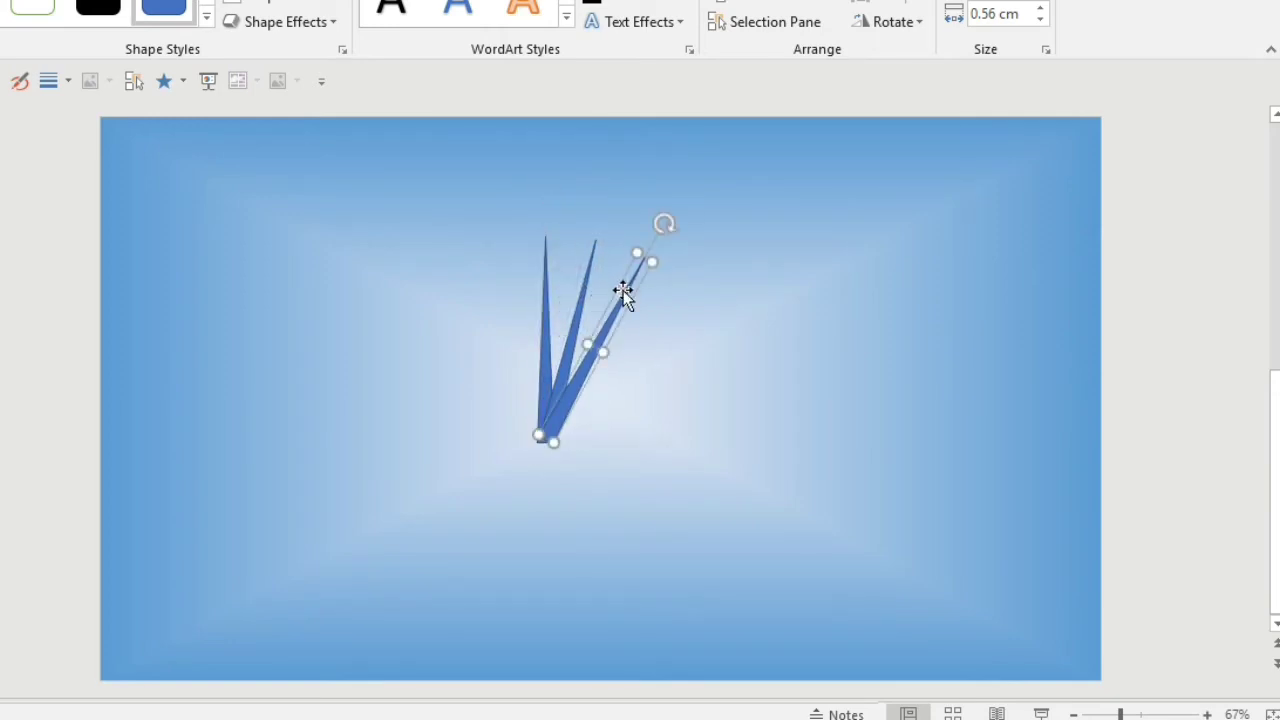
# Step: Add two more spike copies, rotating each further clockwise and aligning it to the shared base point
pyautogui.hotkey('ctrl', 'd')
pyautogui.moveTo(689, 231); pyautogui.dragTo(720, 254)
pyautogui.moveTo(638, 335); pyautogui.dragTo(639, 342)
pyautogui.hotkey('ctrl', 'd')
pyautogui.moveTo(749, 277); pyautogui.dragTo(776, 308)
pyautogui.moveTo(660, 368); pyautogui.dragTo(658, 377)
# Step: Add the last two spike copies to complete a quarter fan from vertical to horizontal
pyautogui.hotkey('ctrl', 'd')
pyautogui.moveTo(784, 351); pyautogui.dragTo(796, 381)
pyautogui.moveTo(723, 400); pyautogui.dragTo(703, 400)
pyautogui.hotkey('ctrl', 'd')
pyautogui.moveTo(788, 406); pyautogui.dragTo(794, 440)
pyautogui.moveTo(683, 437); pyautogui.dragTo(684, 432)
pyautogui.moveTo(800, 425); pyautogui.dragTo(796, 418)
# Step: Group the seven spikes and paste a copy of the group using the destination theme
pyautogui.hotkey('ctrl', 'a')
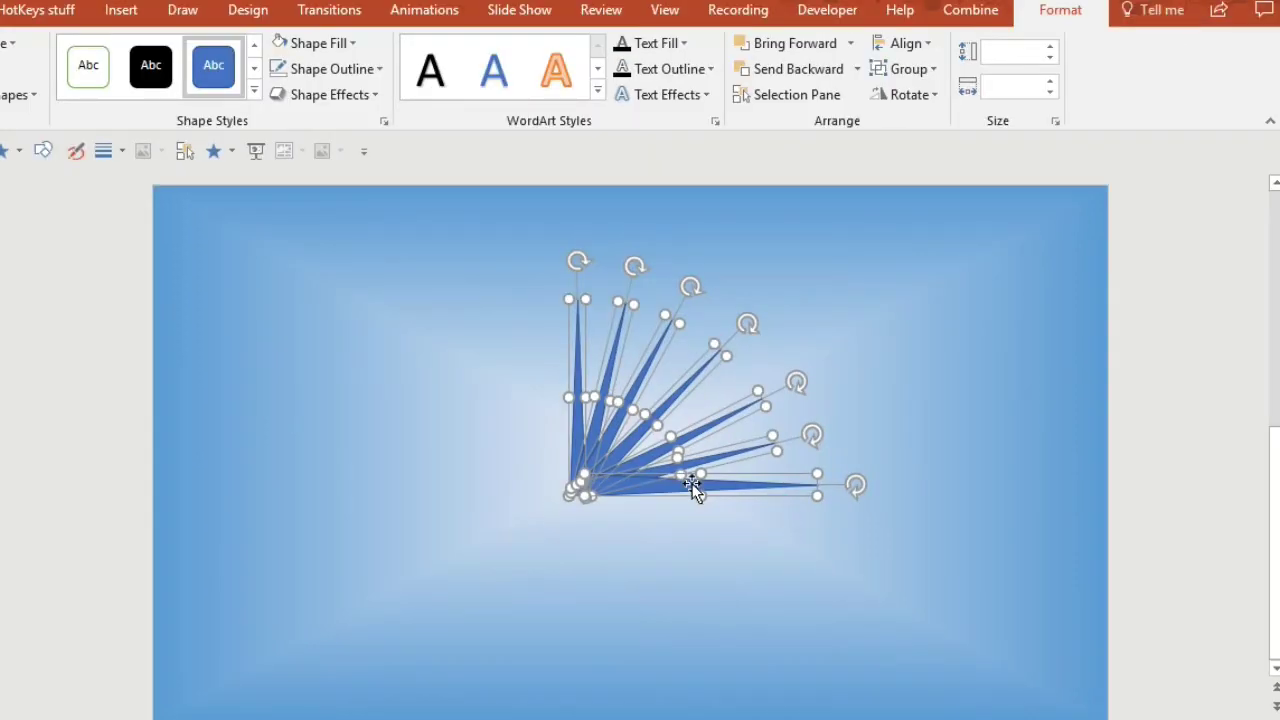
pyautogui.rightClick(695, 488)
pyautogui.moveTo(765, 280)
pyautogui.click(920, 275)
pyautogui.rightClick(612, 450)
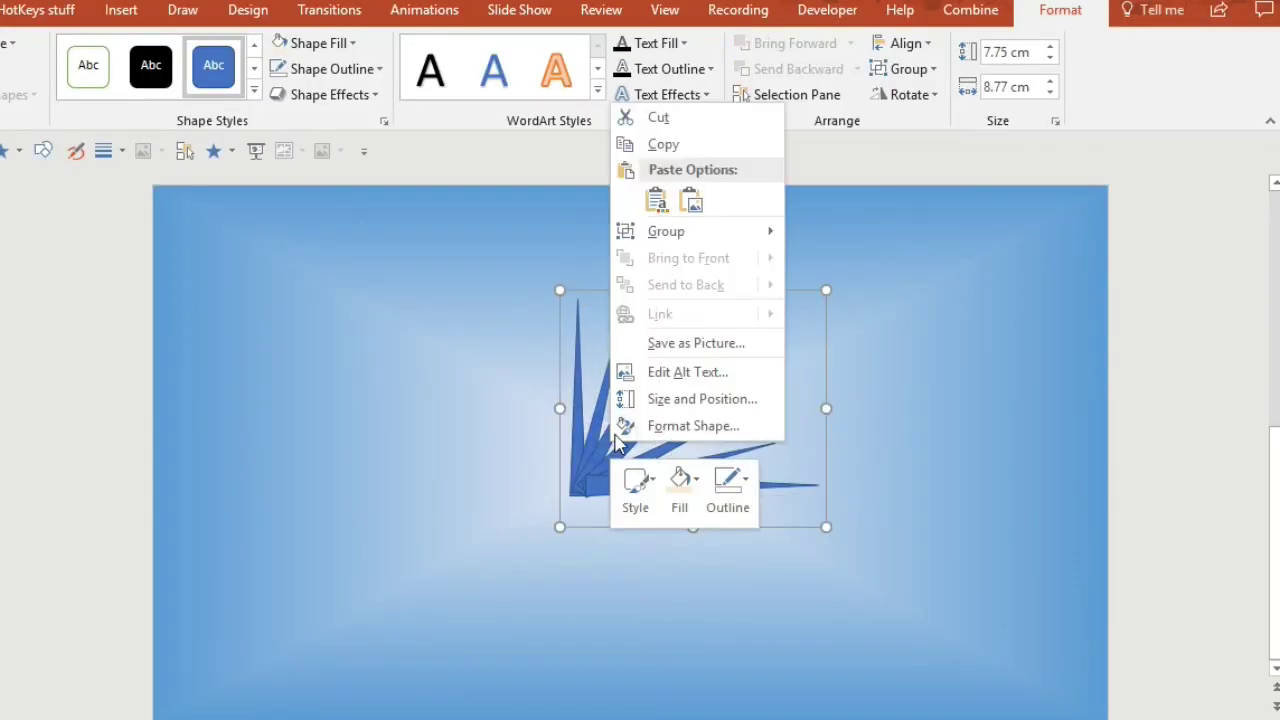
pyautogui.click(466, 406)
pyautogui.rightClick(466, 404)
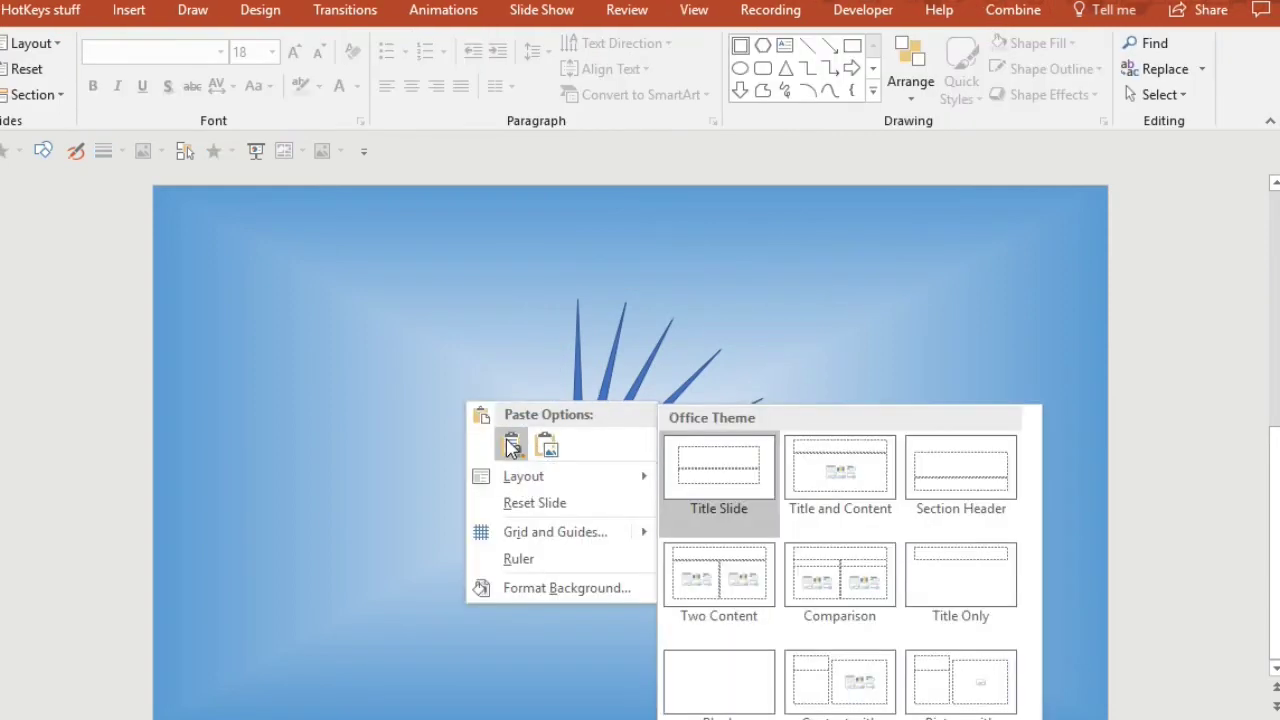
pyautogui.click(510, 444)
# Step: Flip the copied fan horizontally, align it as the mirrored left half, and group both halves
pyautogui.click(910, 68)
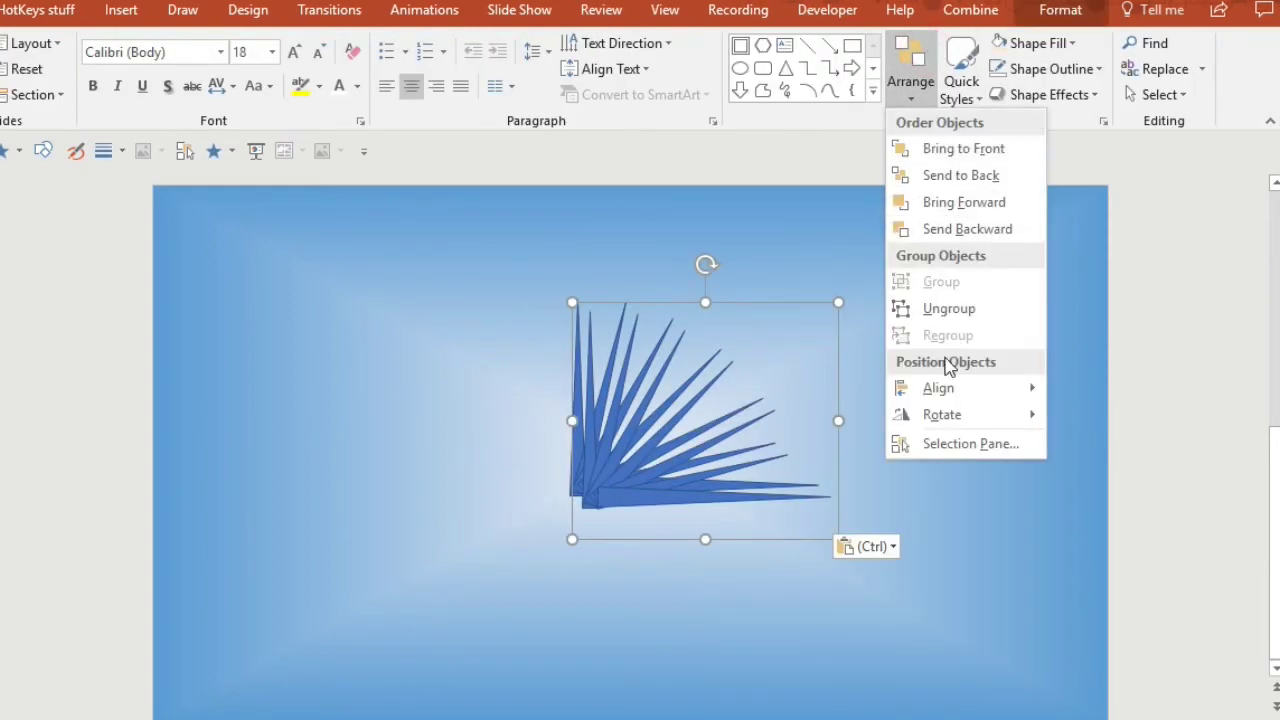
pyautogui.moveTo(945, 414)
pyautogui.click(1108, 497)
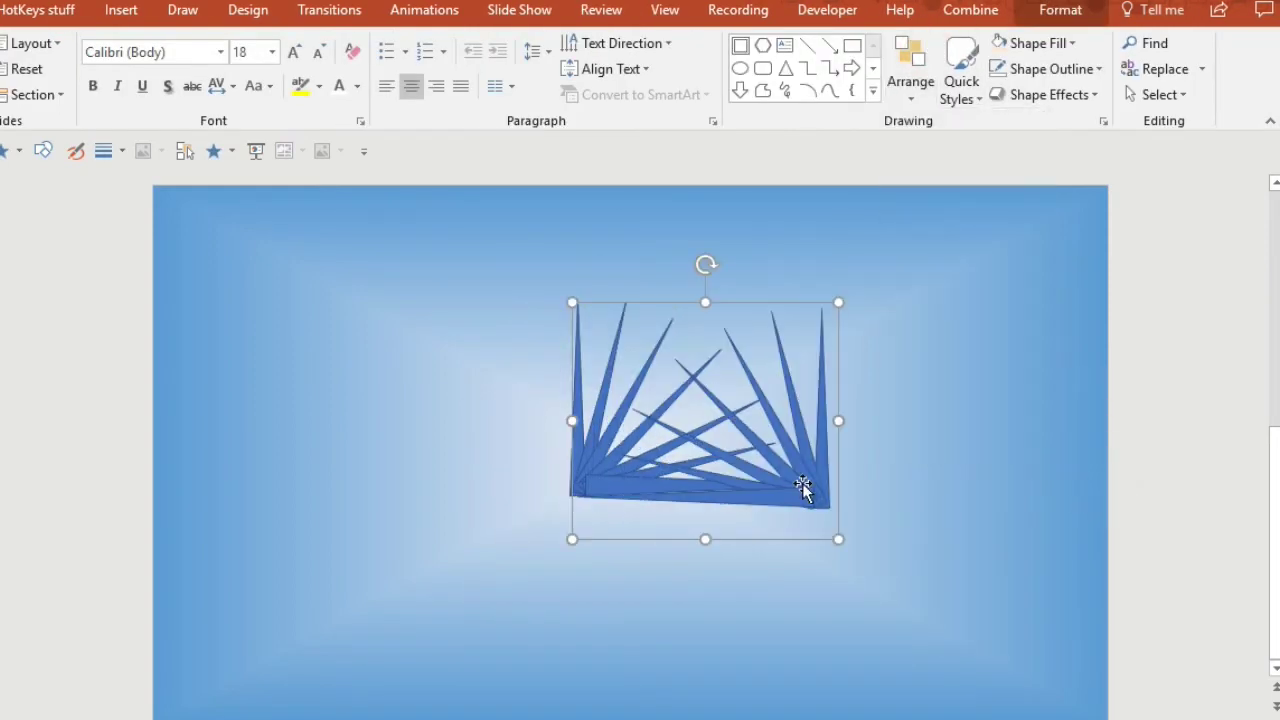
pyautogui.moveTo(808, 491)
pyautogui.mouseDown()
pyautogui.moveTo(534, 476)
pyautogui.moveTo(545, 476)
pyautogui.mouseUp()
pyautogui.moveTo(858, 588); pyautogui.dragTo(251, 273)
pyautogui.hotkey('ctrl', 'g')
# Step: Give the grouped half-burst a light green fill and no outline
pyautogui.click(1060, 10)
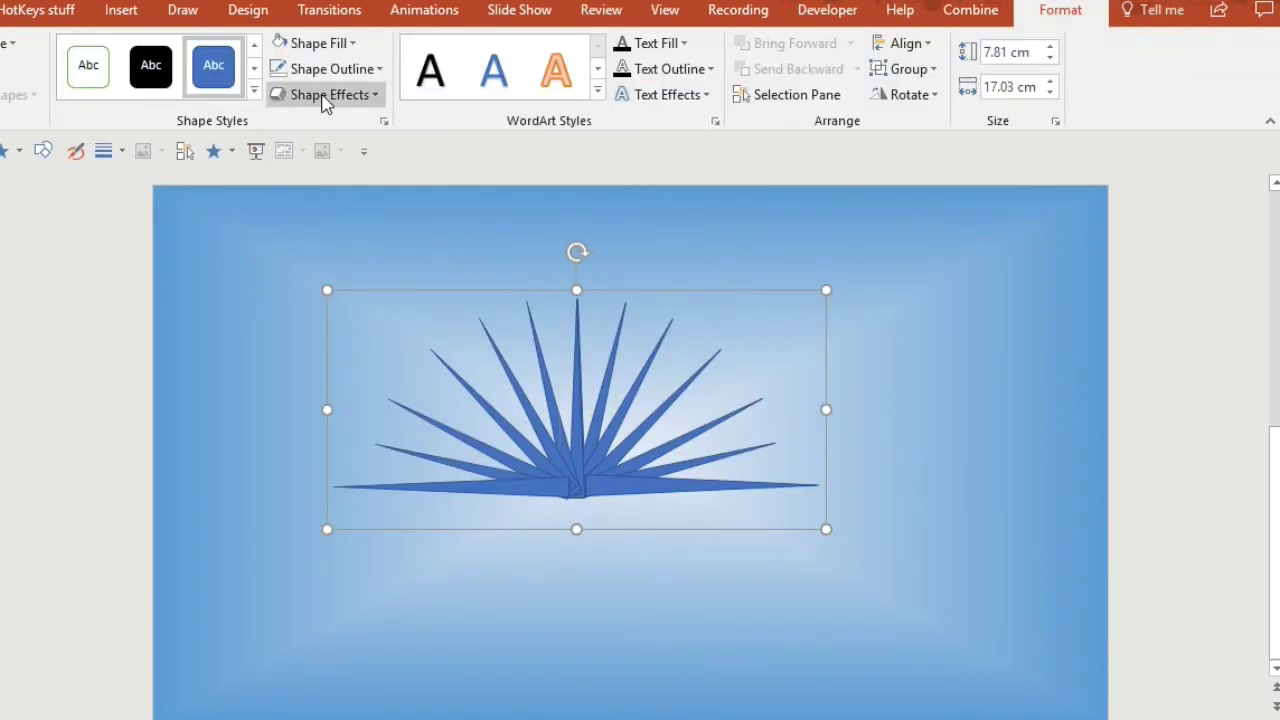
pyautogui.click(325, 94)
pyautogui.click(279, 43)
pyautogui.click(338, 78)
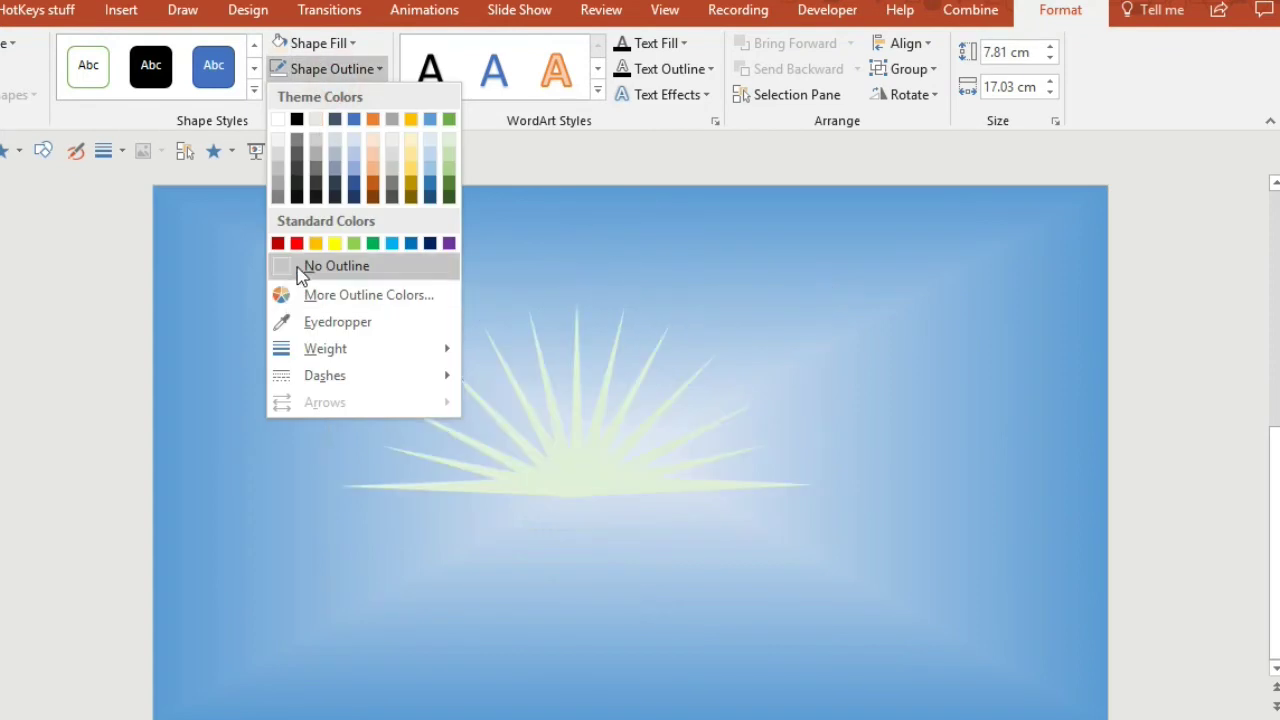
pyautogui.click(302, 267)
# Step: Paste a copy of the half-burst as a picture, move it up, and delete the original group
pyautogui.rightClick(607, 462)
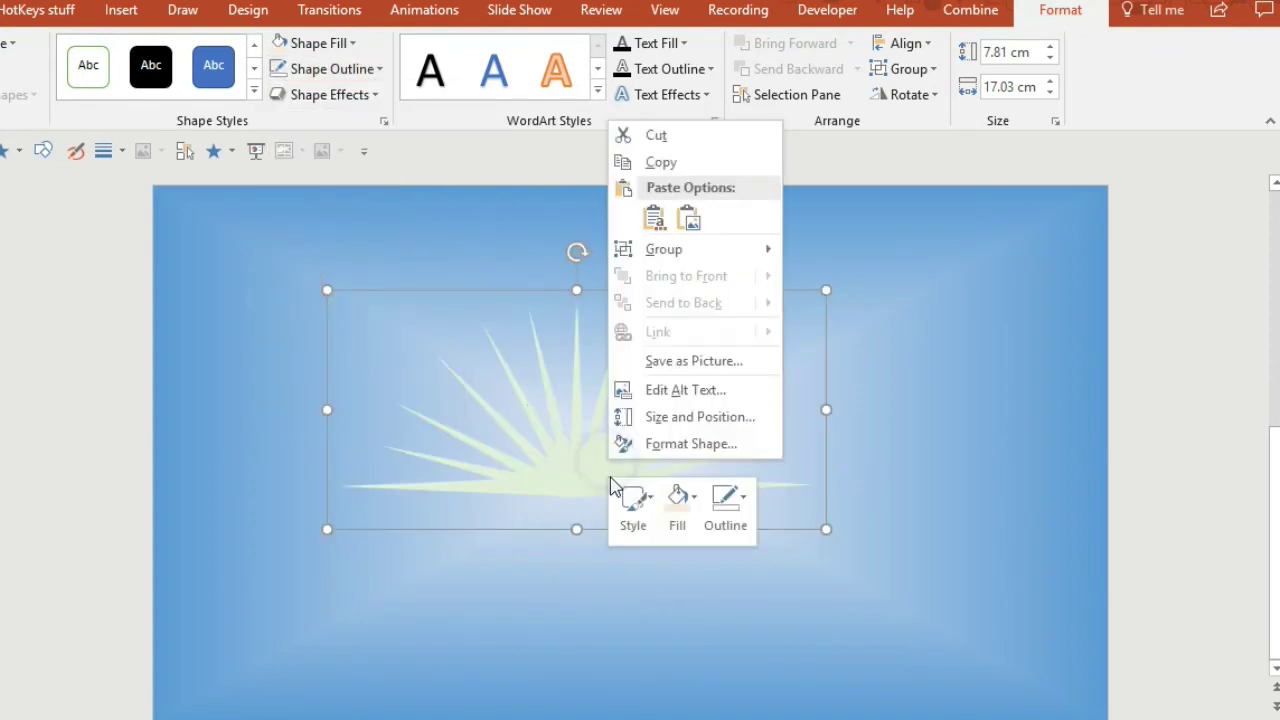
pyautogui.rightClick(603, 406)
pyautogui.click(683, 502)
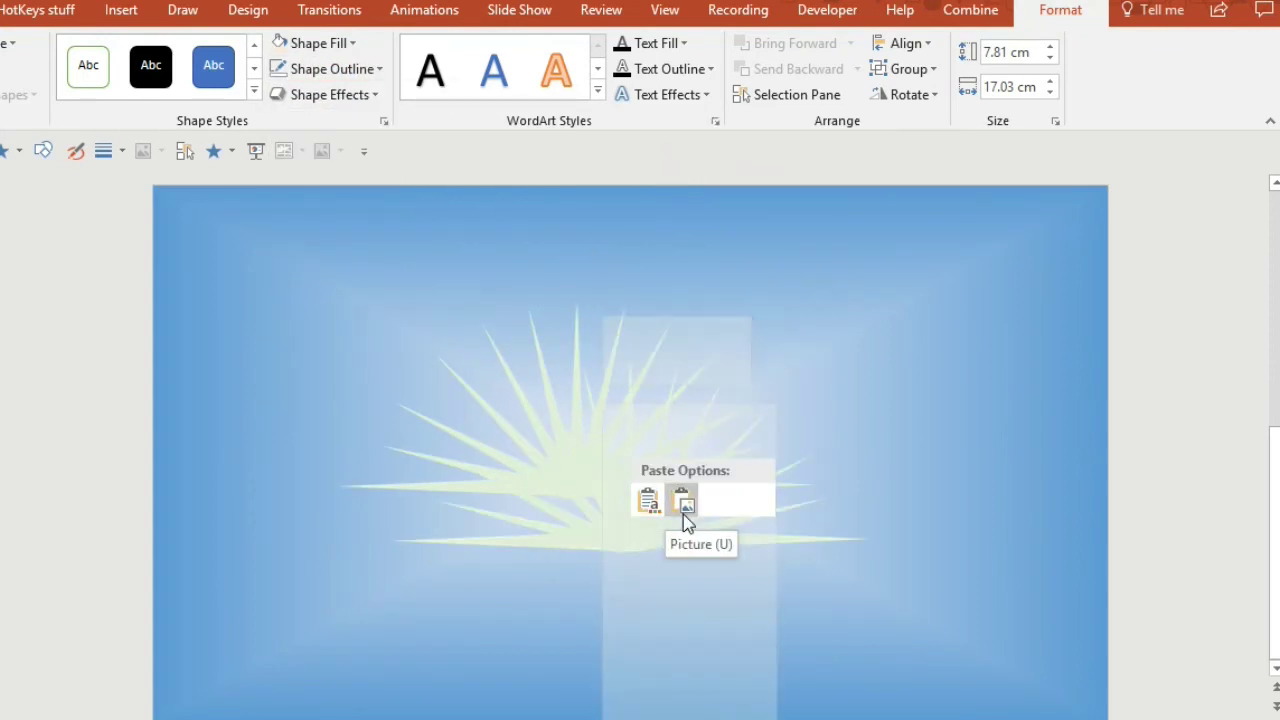
pyautogui.moveTo(651, 520); pyautogui.dragTo(651, 423)
pyautogui.click(485, 452)
pyautogui.press('Delete')
# Step: Duplicate the half-burst picture, rotate the copy 180°, and join it beneath the first as the lower half
pyautogui.rightClick(651, 425)
pyautogui.click(735, 152)
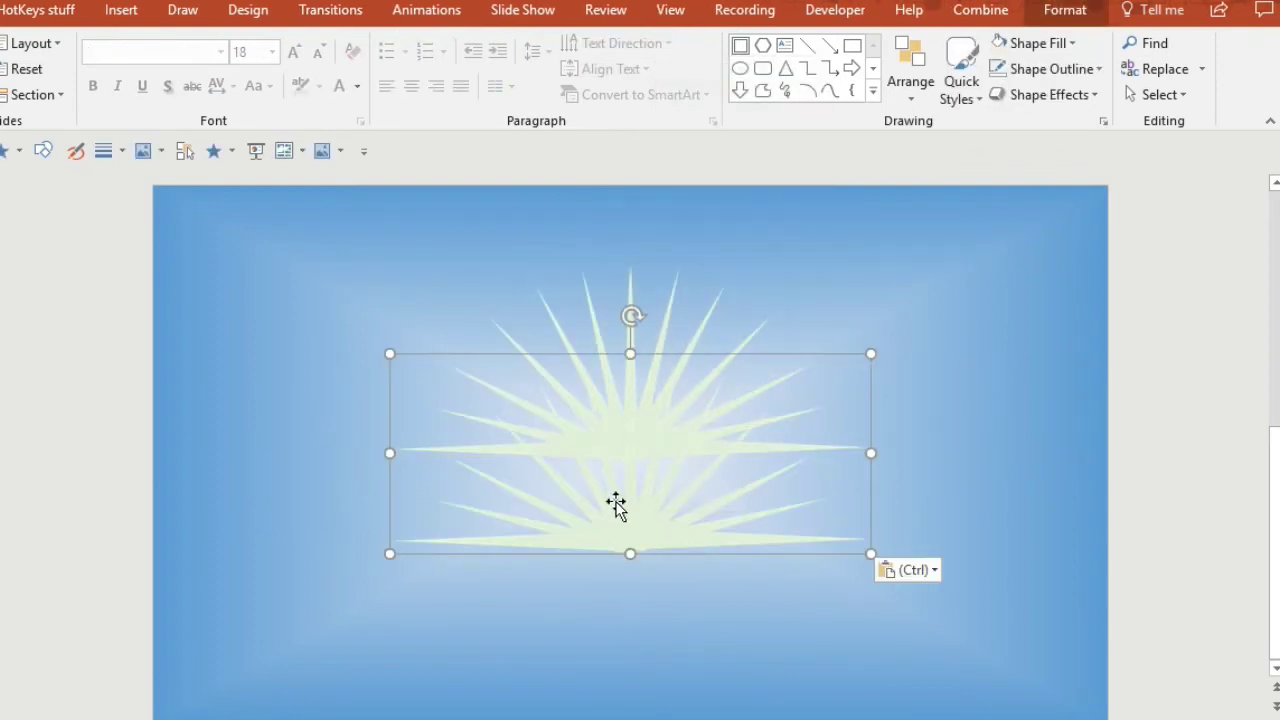
pyautogui.moveTo(449, 315); pyautogui.dragTo(443, 594)
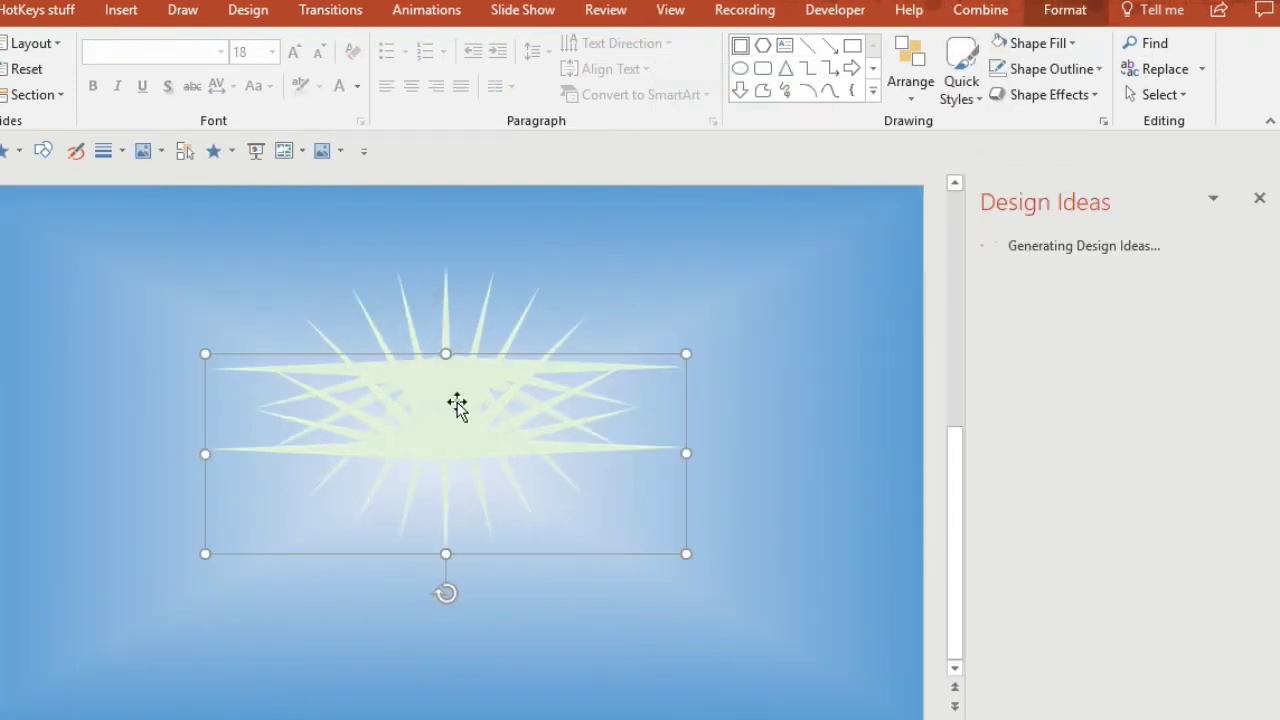
pyautogui.moveTo(457, 408); pyautogui.dragTo(451, 485)
# Step: Group the upper and lower half-burst pictures into one full starburst
pyautogui.keyDown('ctrl'); pyautogui.click(451, 400); pyautogui.keyUp('ctrl')
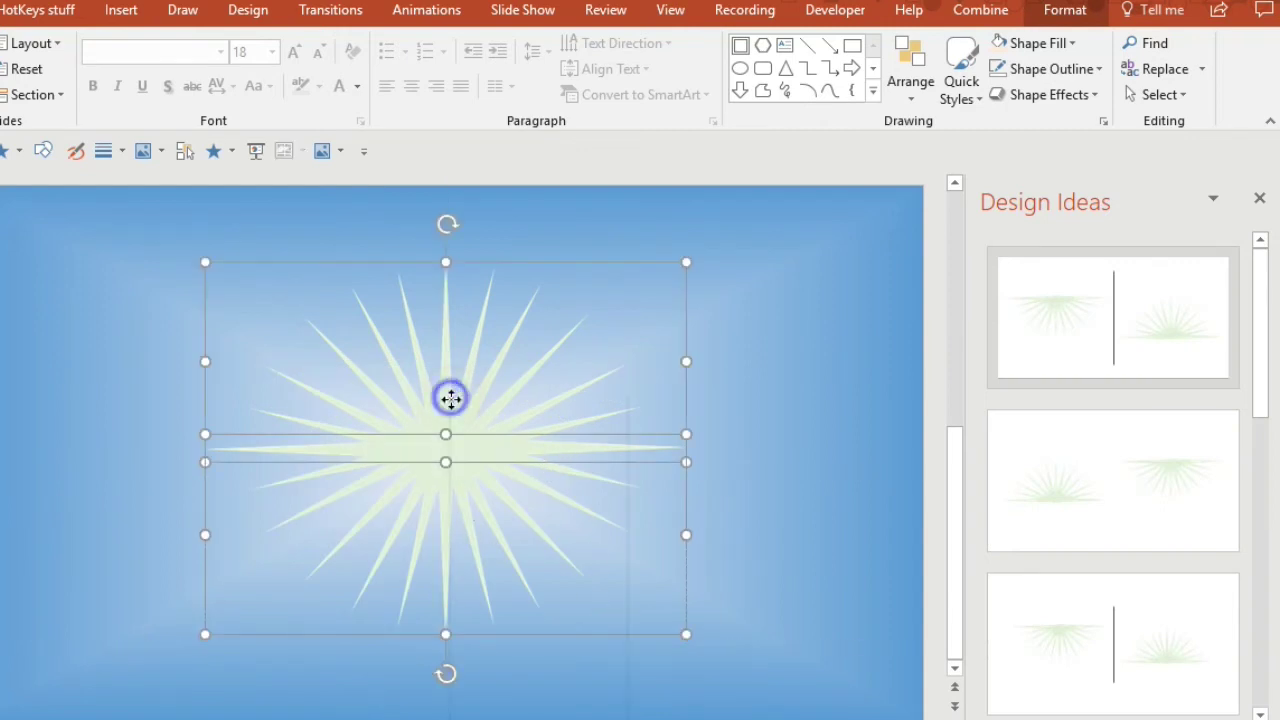
pyautogui.rightClick(450, 396)
pyautogui.moveTo(515, 533)
pyautogui.click(680, 528)
pyautogui.click(800, 391)
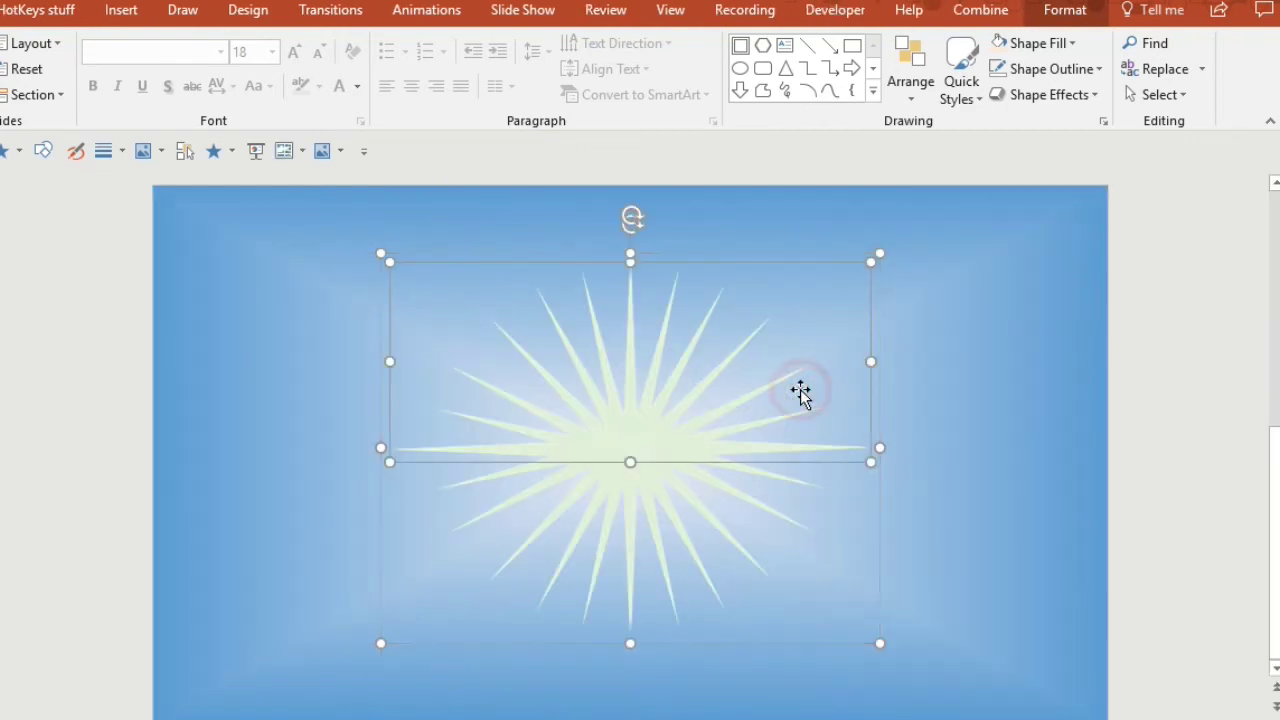
# Step: Adjust the starburst's picture effects, and reposition and rotate it slightly around its centre
pyautogui.rightClick(668, 458)
pyautogui.click(673, 423)
pyautogui.click(1254, 469)
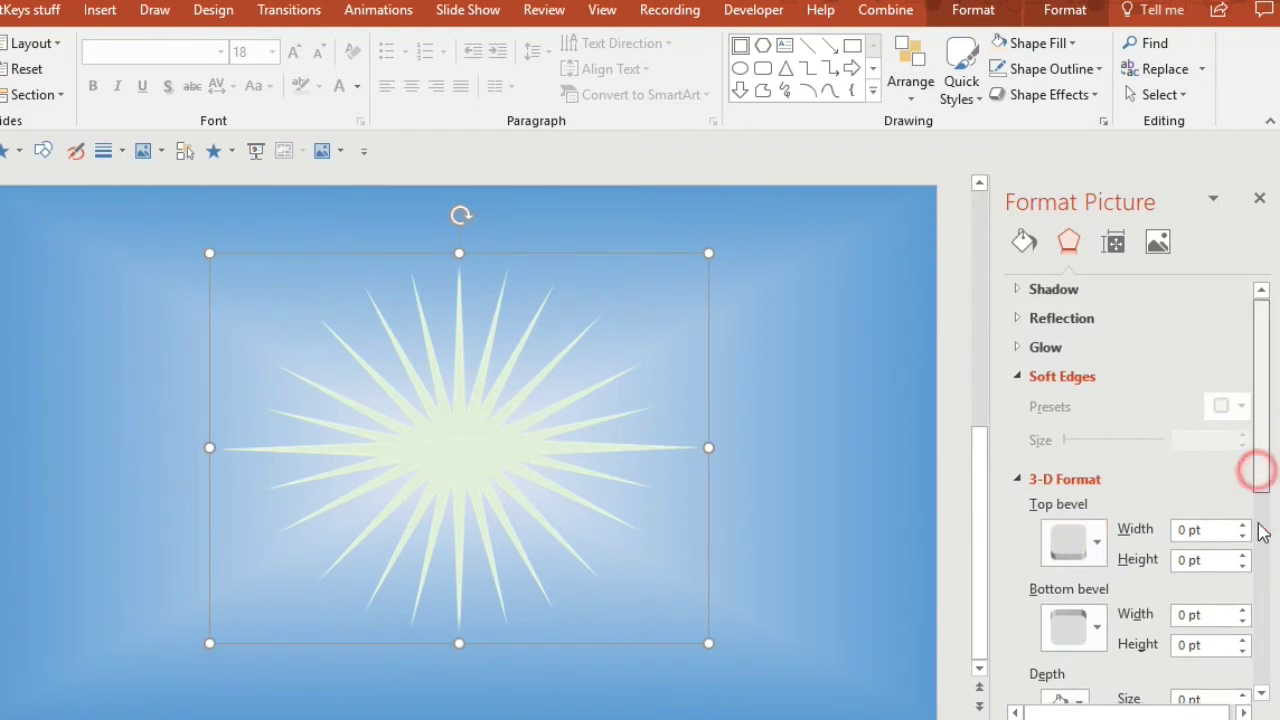
pyautogui.click(1073, 528)
pyautogui.click(1100, 549)
pyautogui.click(790, 497)
pyautogui.moveTo(451, 423)
pyautogui.mouseDown()
pyautogui.moveTo(719, 384)
pyautogui.moveTo(463, 420)
pyautogui.mouseUp()
pyautogui.moveTo(477, 217); pyautogui.dragTo(477, 326)
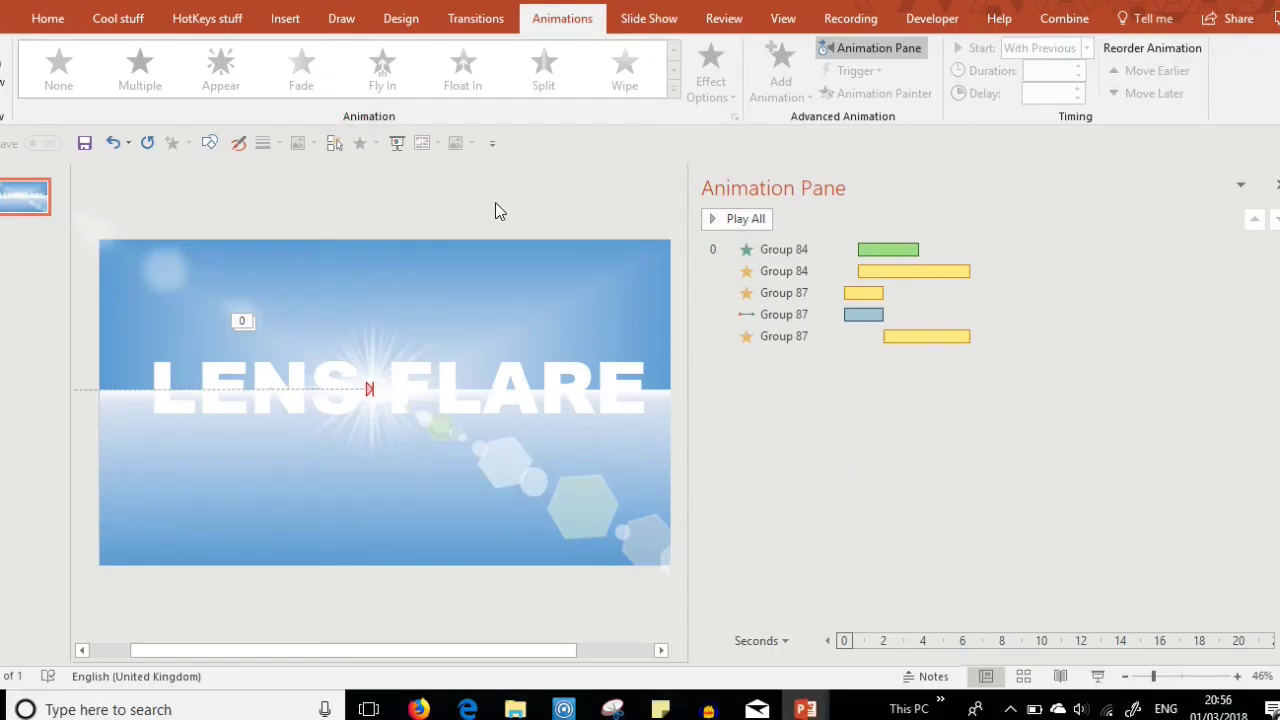
# Step: Examine the timeline and effect types of the Group 84 and Group 87 animations on the LENS FLARE slide
pyautogui.click(1268, 186)
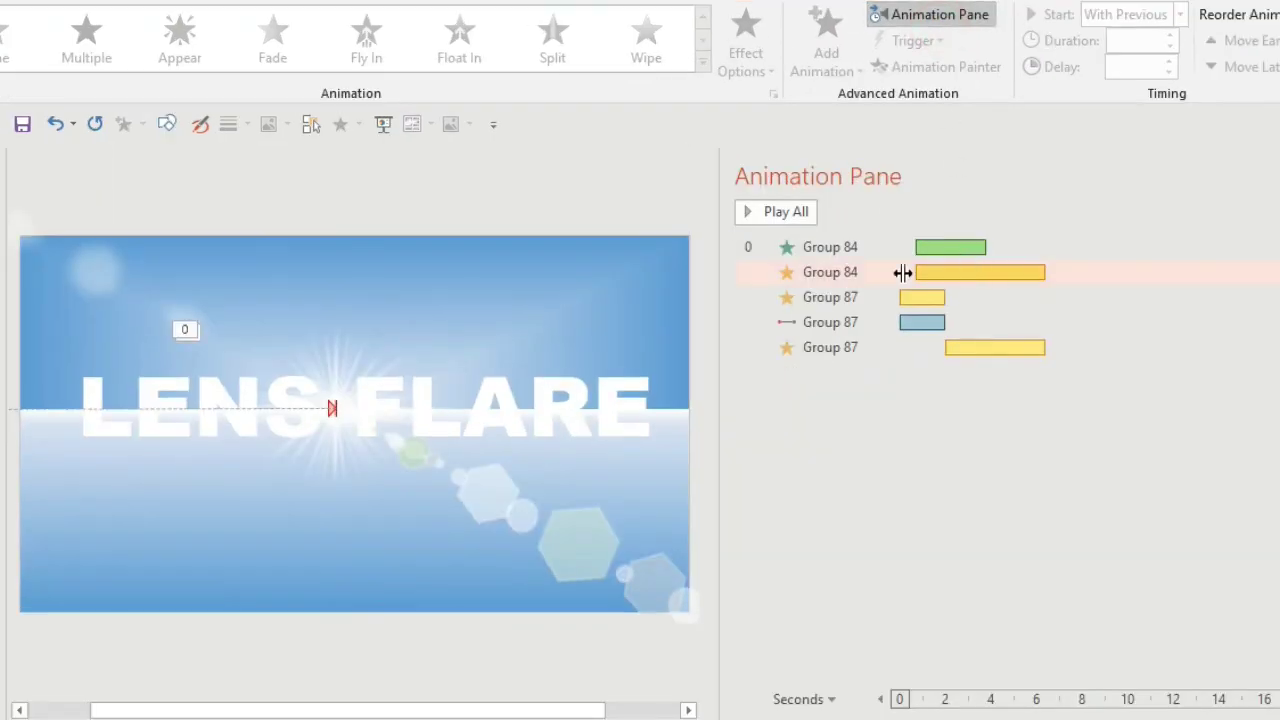
pyautogui.click(545, 513)
pyautogui.click(912, 270)
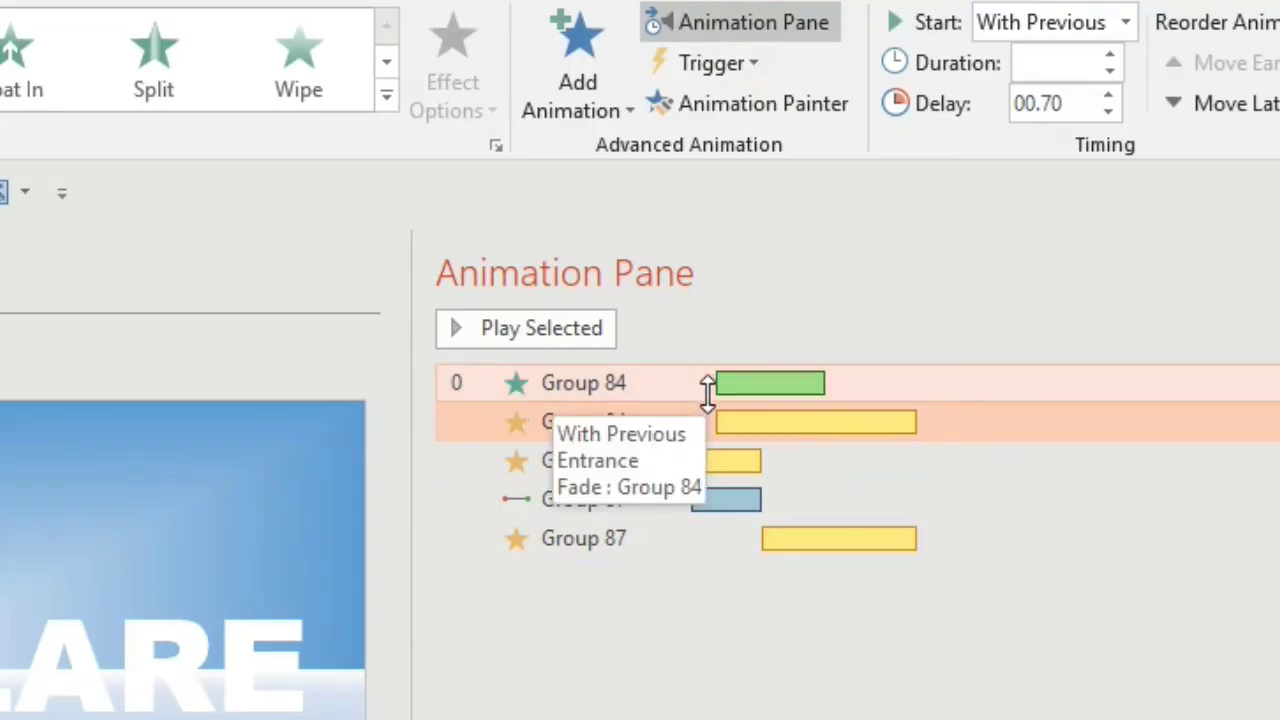
pyautogui.click(708, 388)
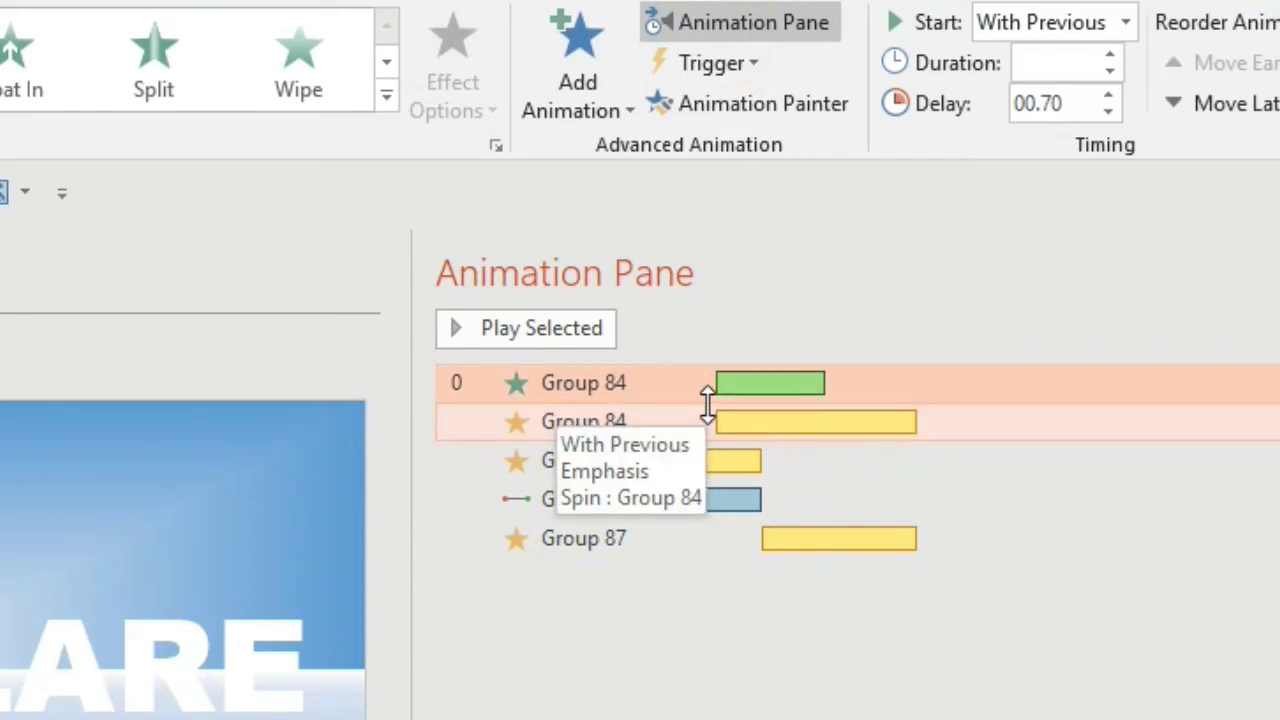
pyautogui.click(99, 676)
pyautogui.click(363, 376)
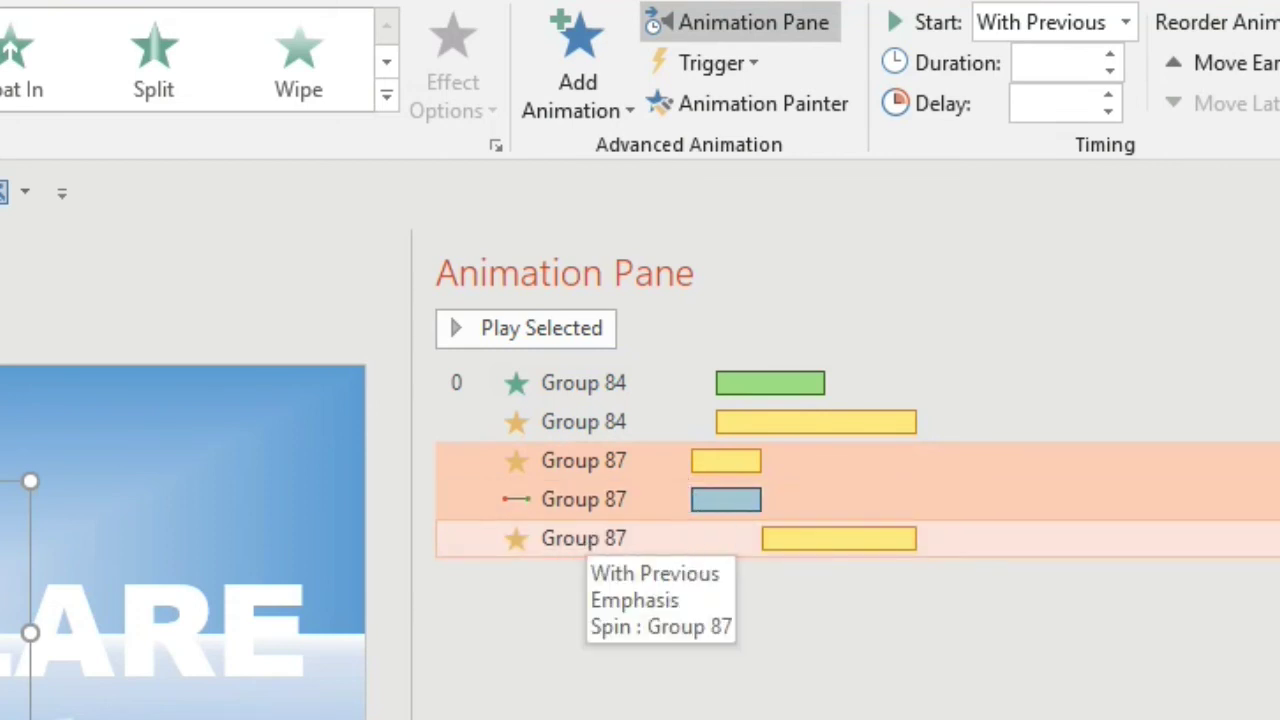
pyautogui.keyDown('ctrl'); pyautogui.click(686, 538); pyautogui.keyUp('ctrl')
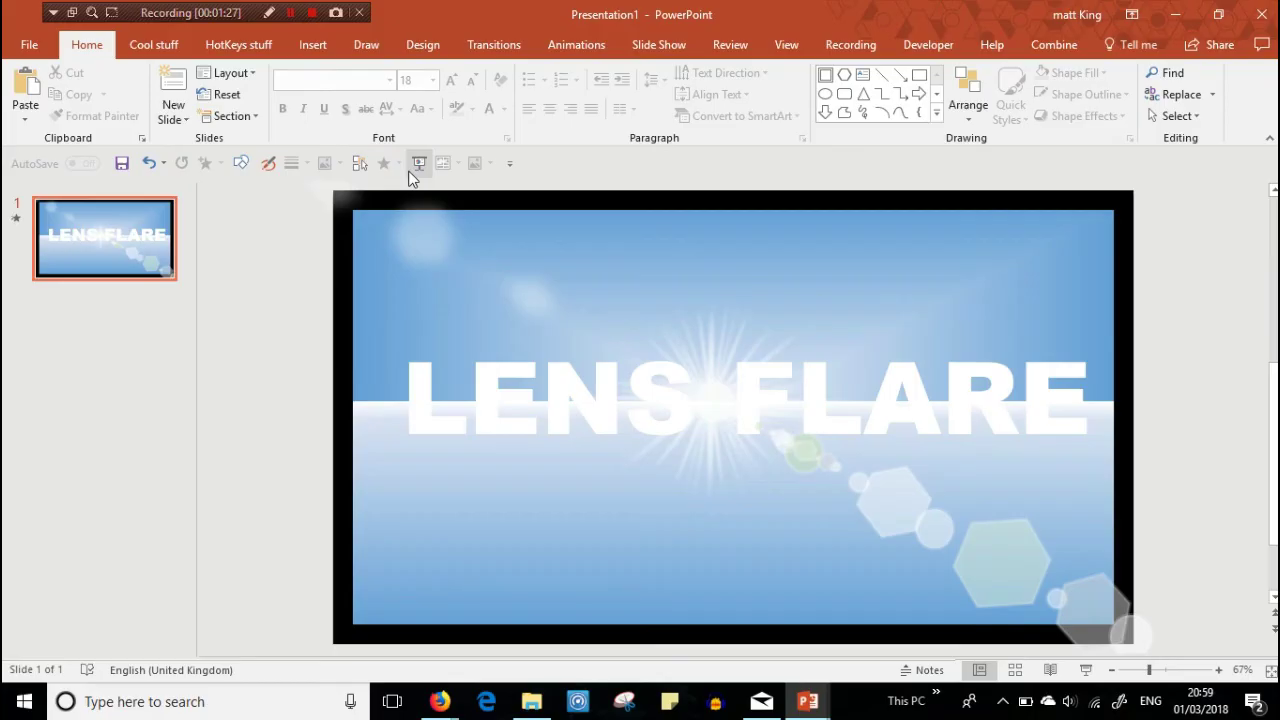
# Step: Play the slide show from the beginning to preview the lens flare animation
pyautogui.press('F5')
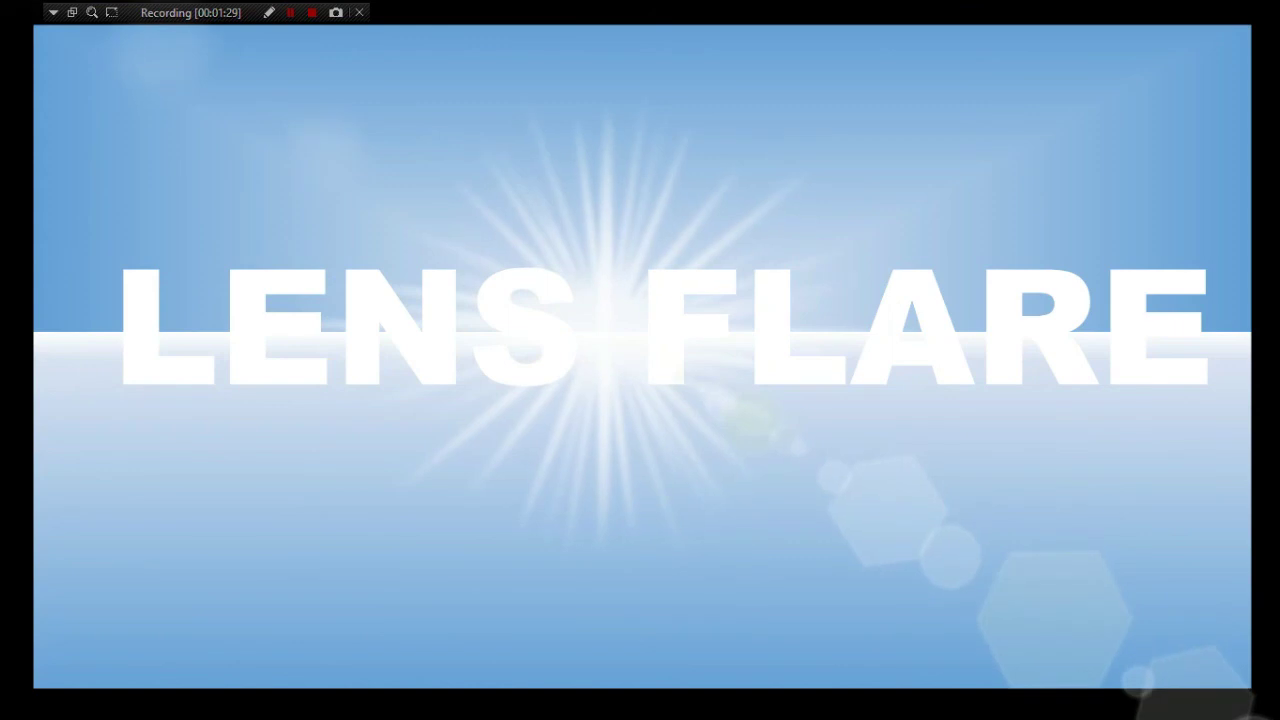